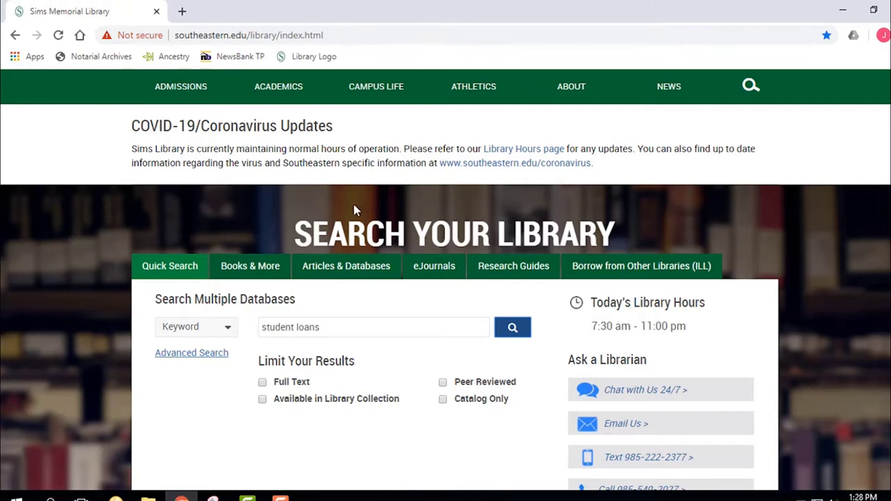
Search the library's research guides for 'apa'
click(514, 269)
click(237, 367)
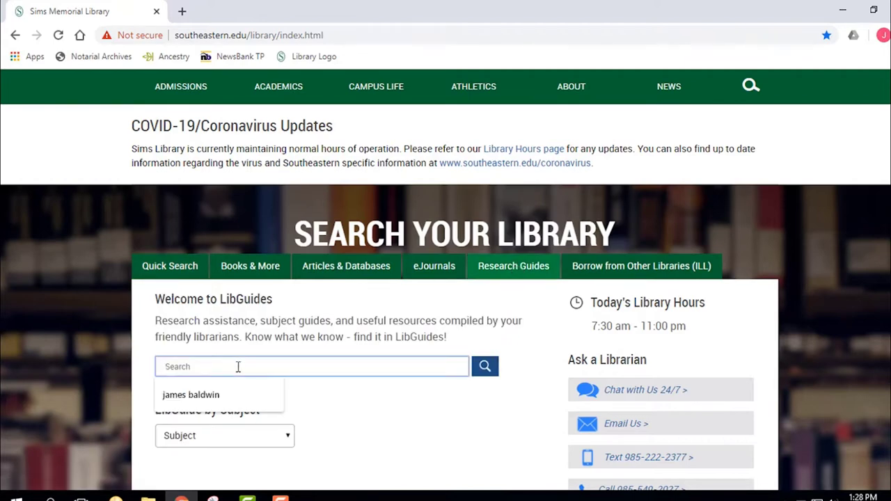
text(apa)
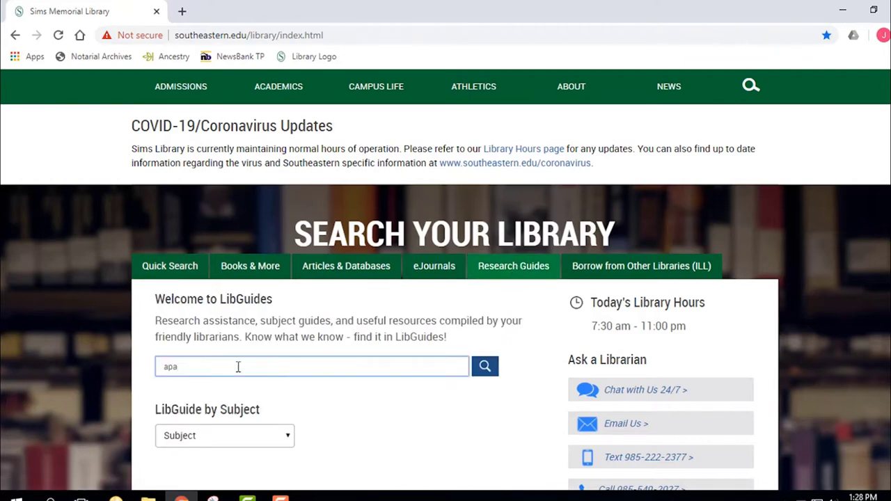
key(Return)
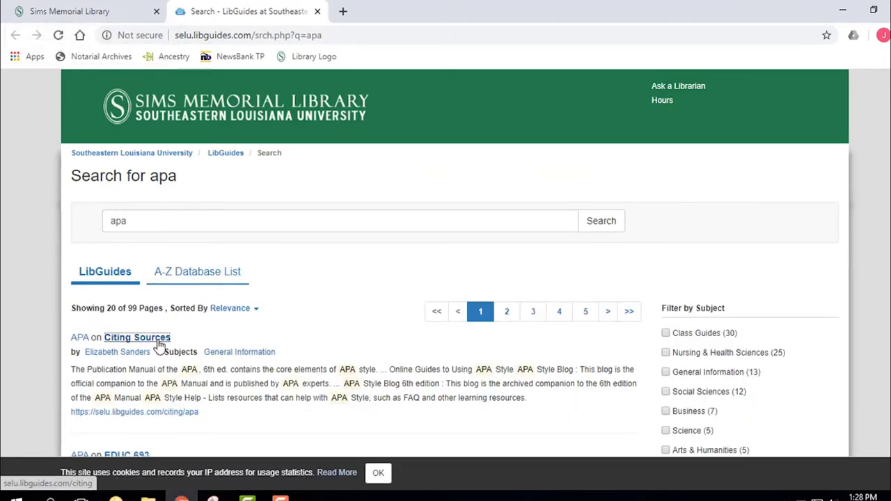
Open the Citing Sources guide's APA section and follow the APA Style Guide to Electronic References link
click(158, 338)
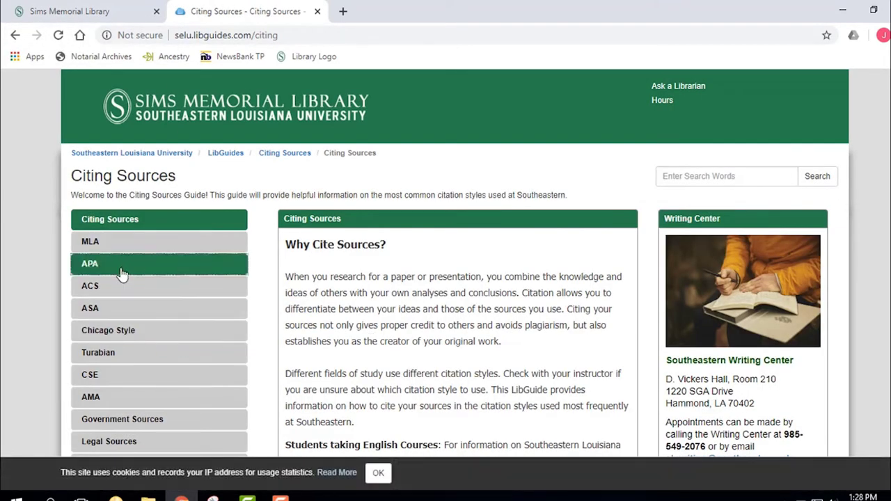
click(121, 272)
scroll(454, 268, down, 2)
scroll(454, 268, down, 3)
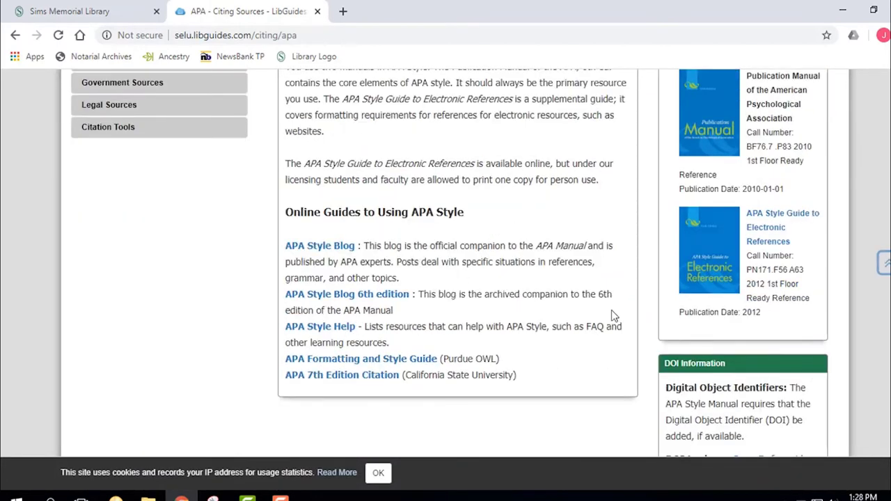
click(770, 234)
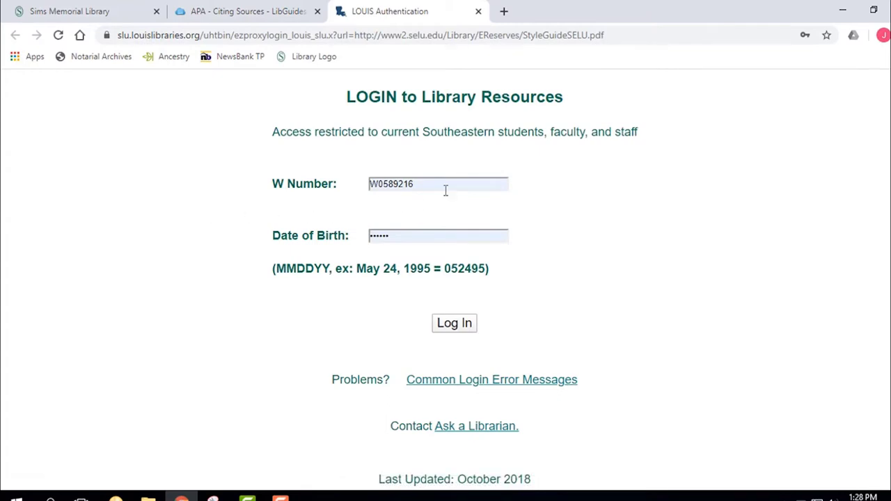
Sign in to LOUIS with the student's W Number and date of birth
click(444, 185)
drag(415, 184, 352, 191)
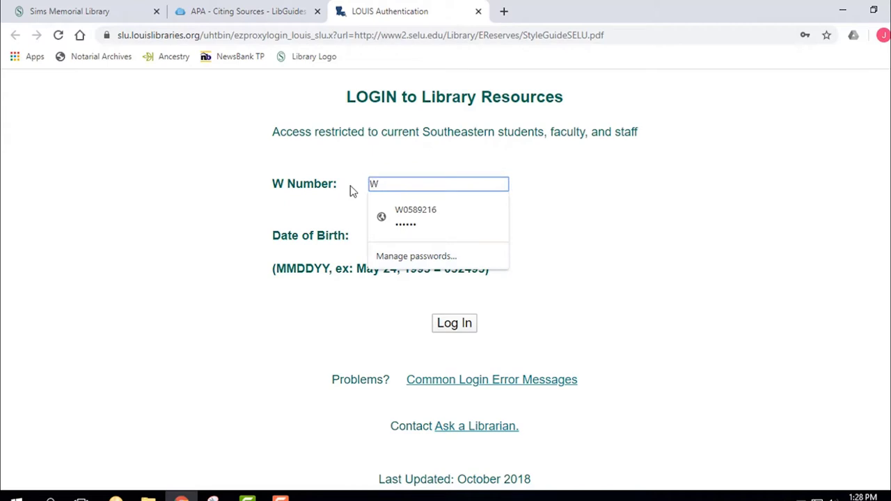
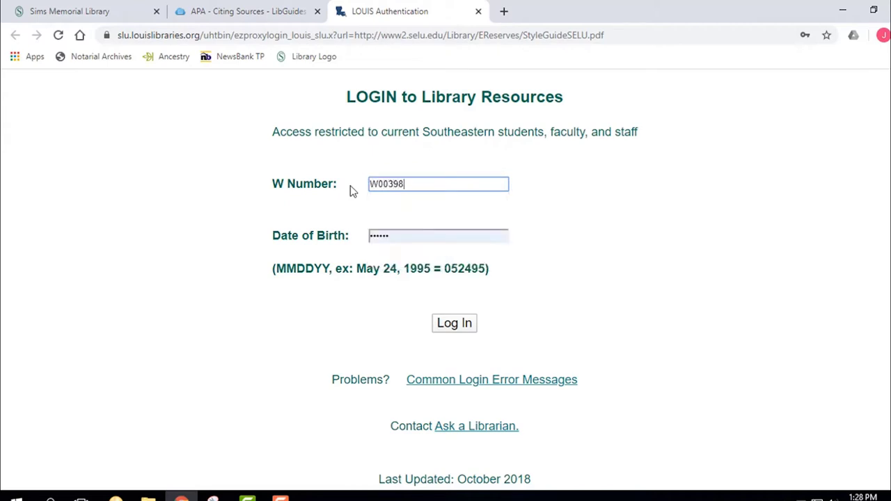
drag(389, 235, 348, 235)
text(0)
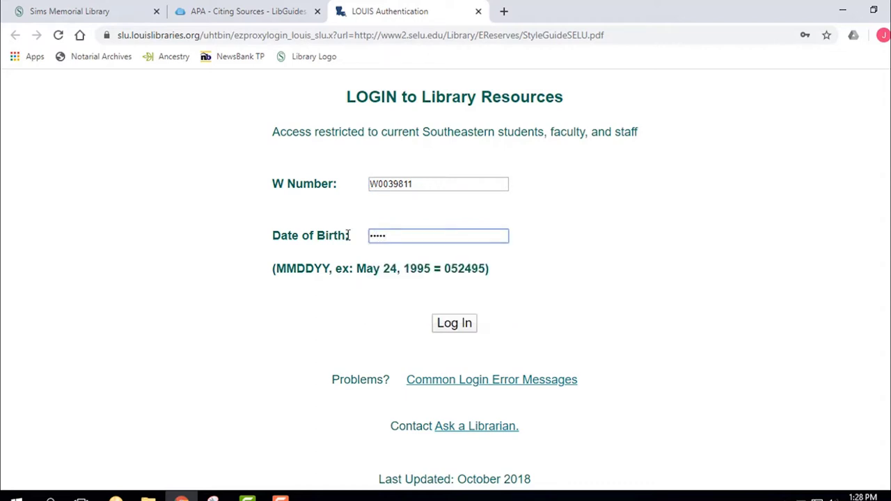
click(449, 326)
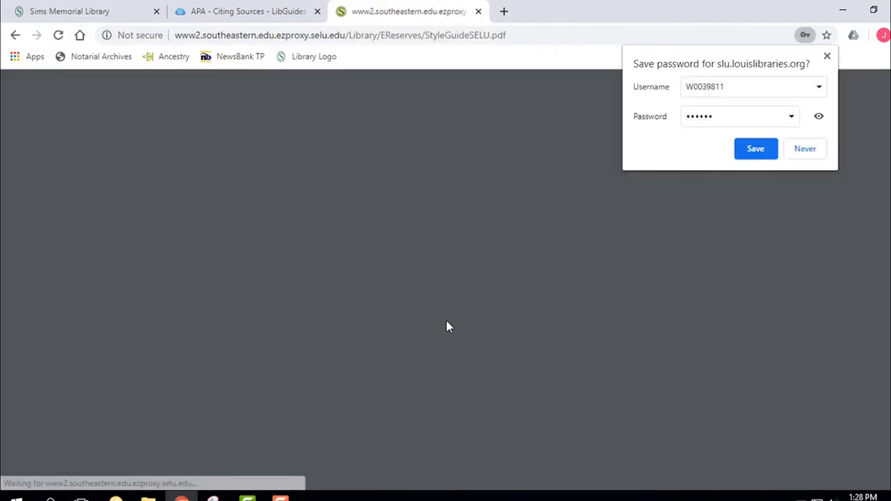
Decline saving the password, scroll through the APA Style Guide PDF, and return to the citing guide
click(795, 150)
scroll(410, 186, down, 10)
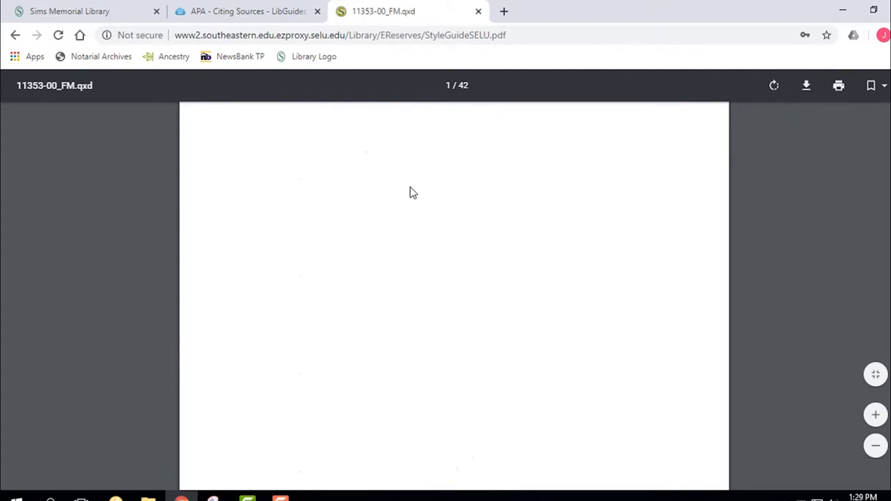
scroll(410, 186, down, 12)
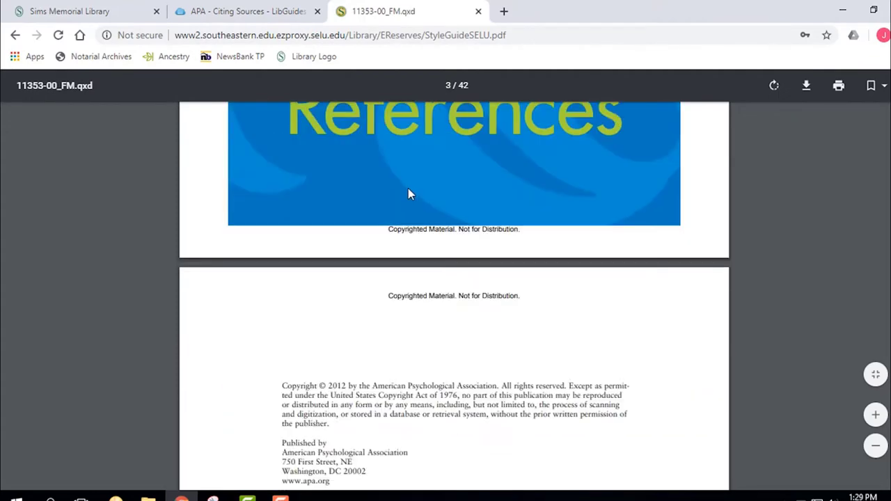
scroll(392, 185, down, 2)
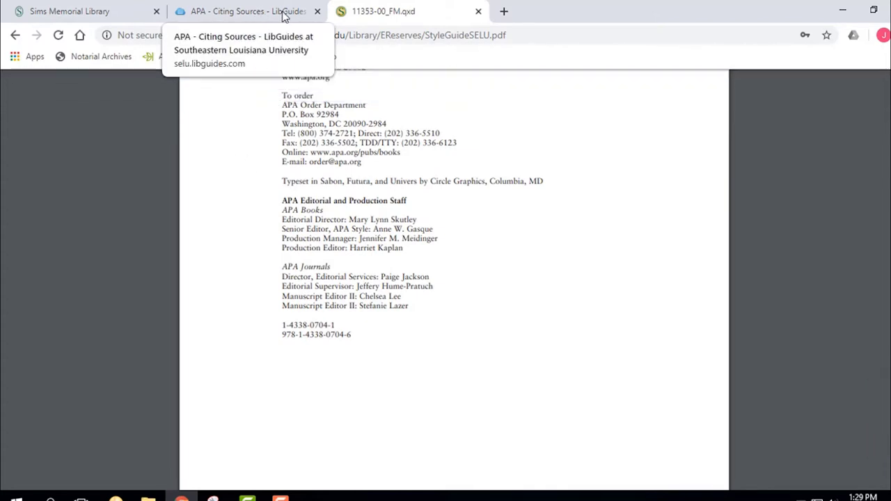
click(255, 10)
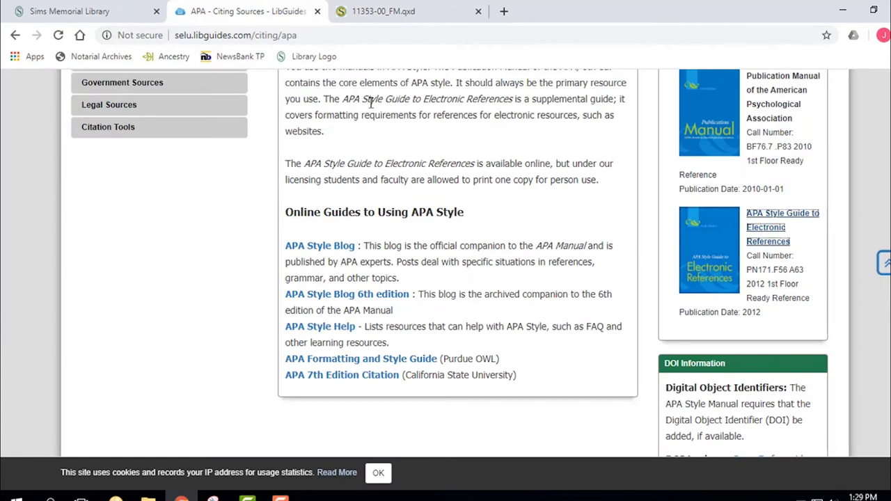
Close the APA guide and PDF tabs and show the home page's Articles & Databases listings
scroll(371, 102, up, 5)
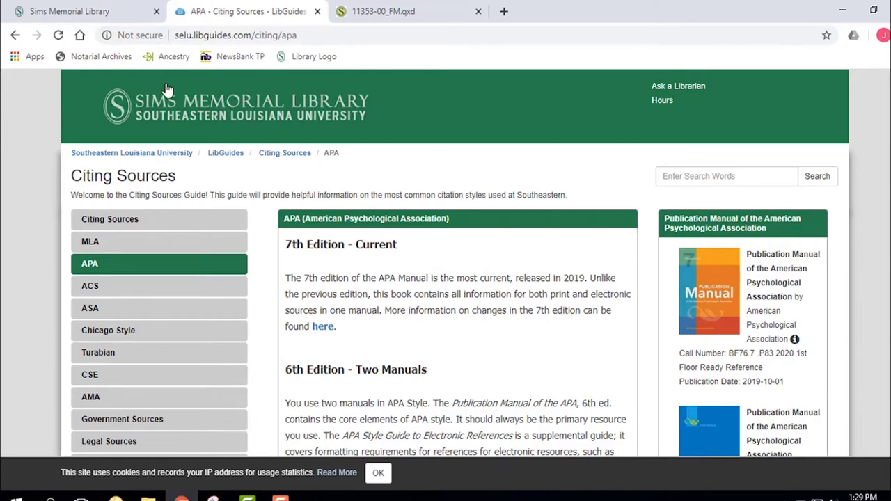
click(94, 11)
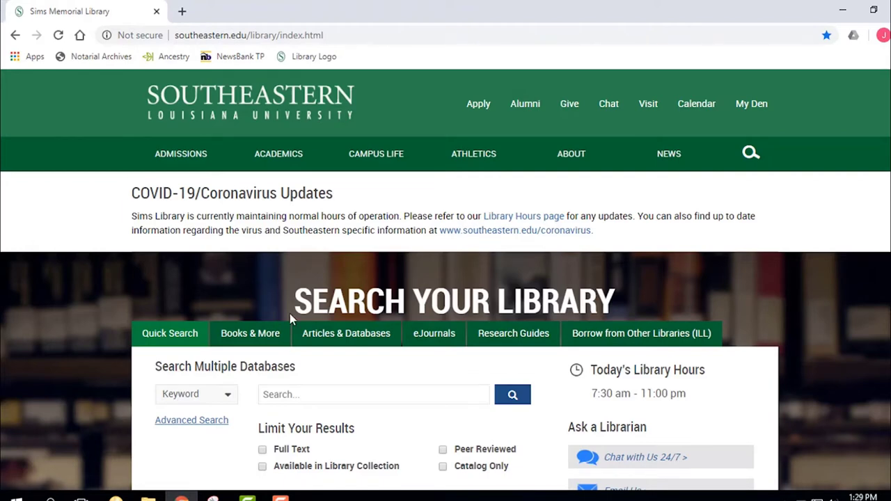
click(345, 335)
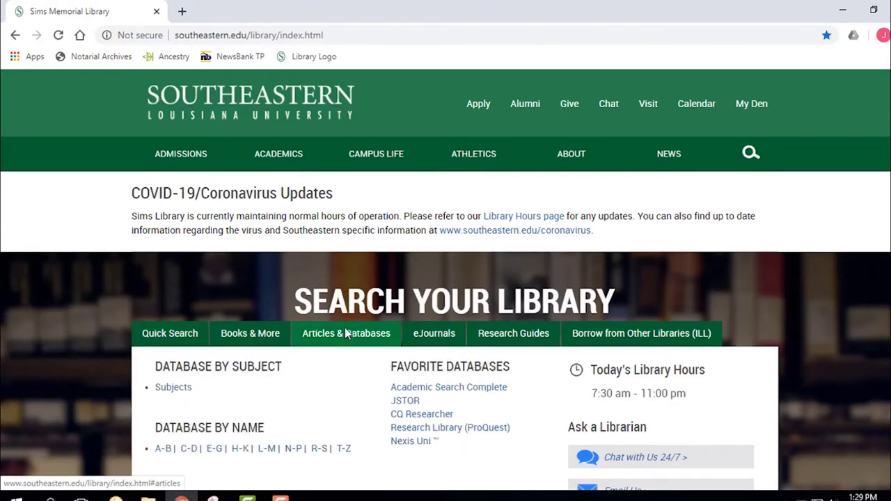
scroll(338, 324, down, 2)
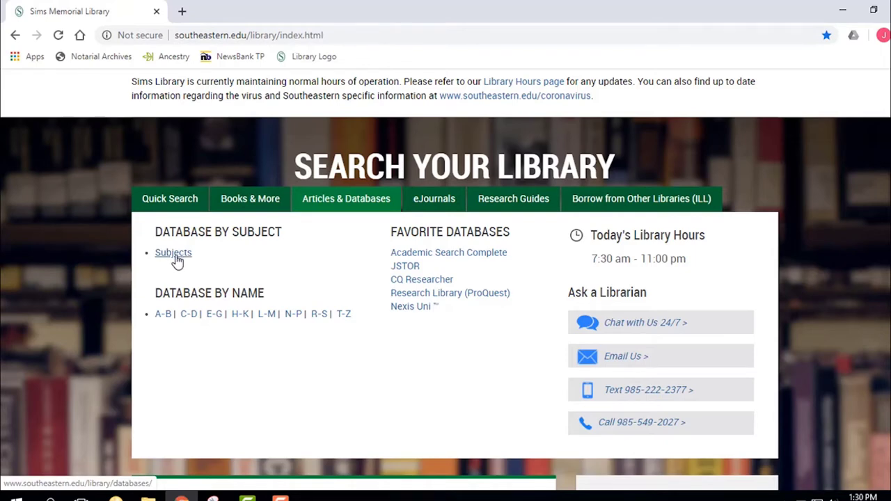
Open Databases by Subject and browse the Philosophy recommended databases page, then close it
click(176, 256)
scroll(348, 300, down, 3)
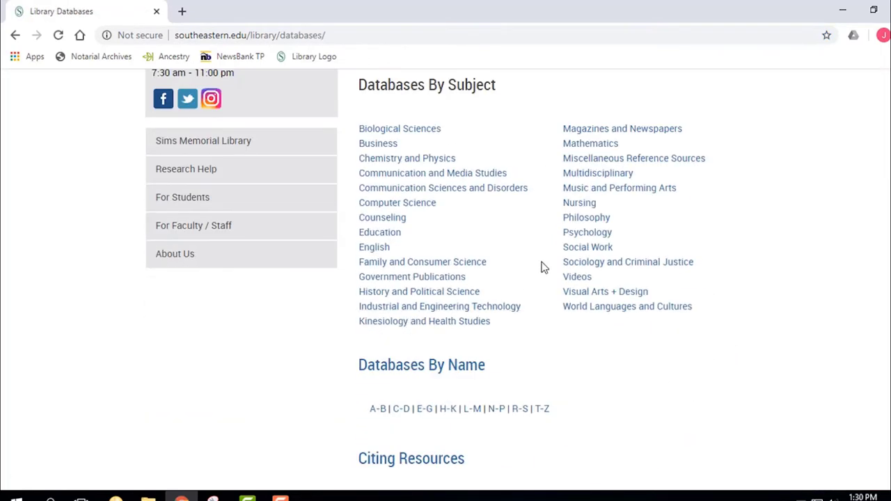
click(591, 219)
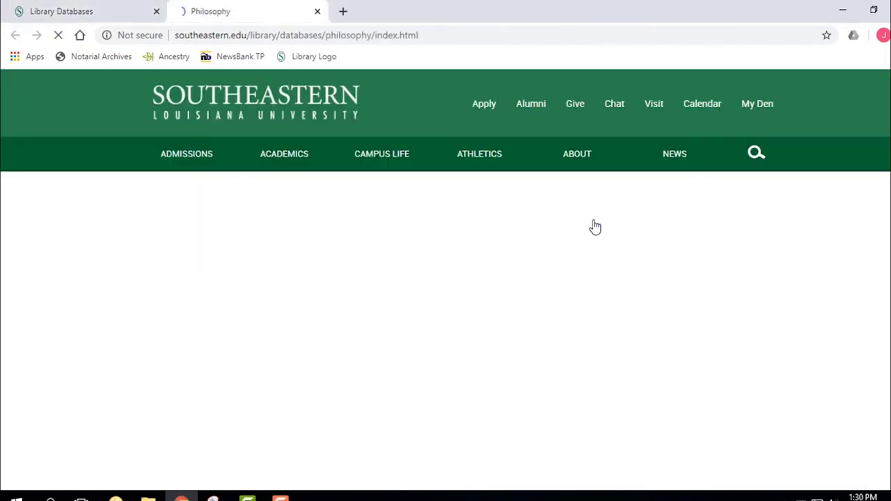
scroll(480, 254, down, 3)
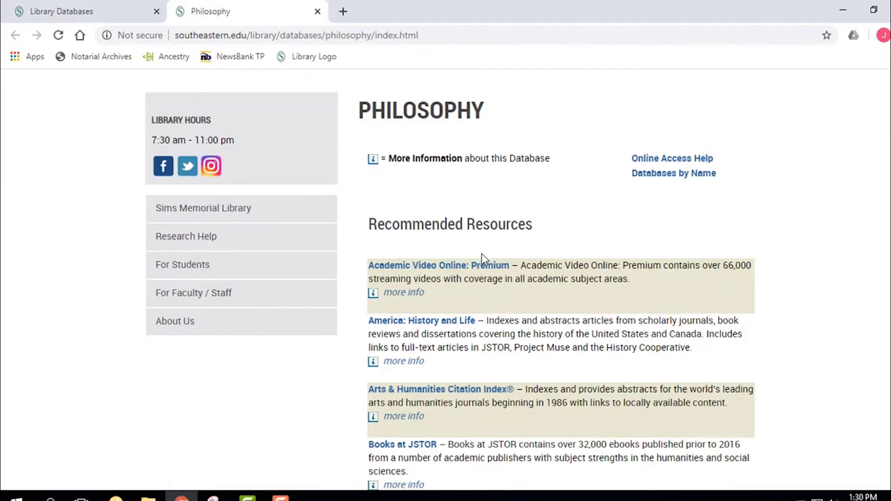
scroll(483, 258, down, 2)
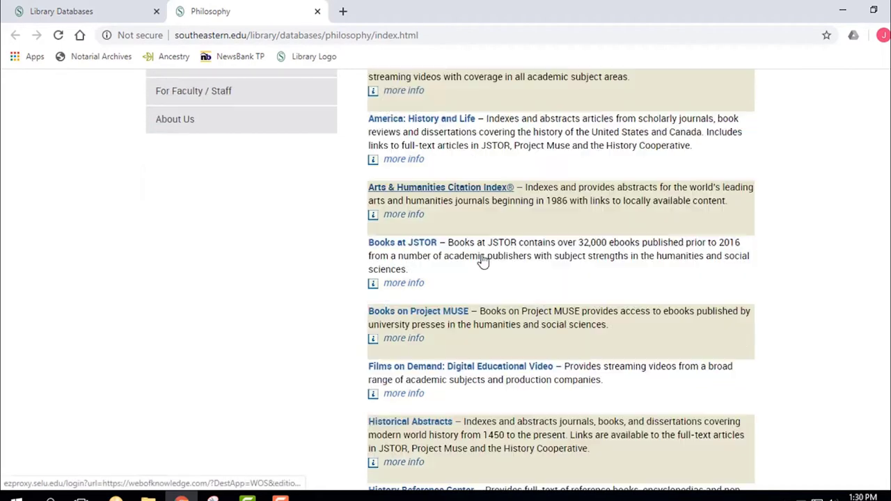
scroll(483, 259, down, 1)
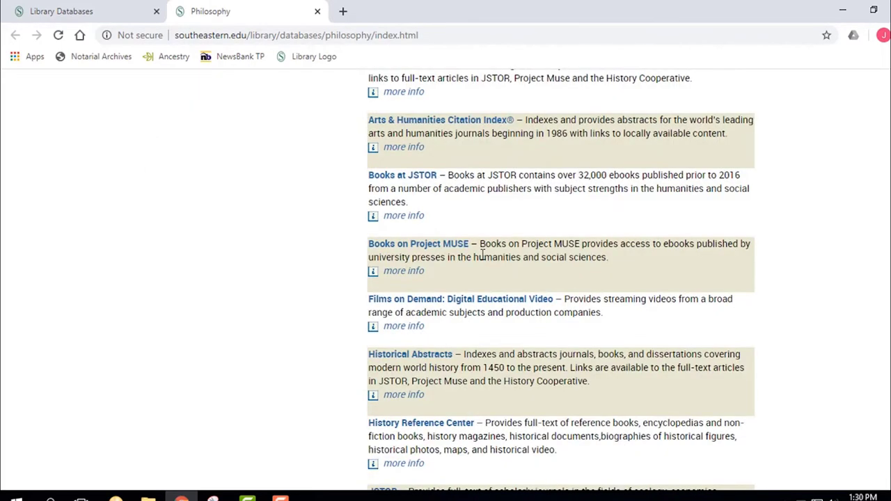
scroll(482, 254, up, 4)
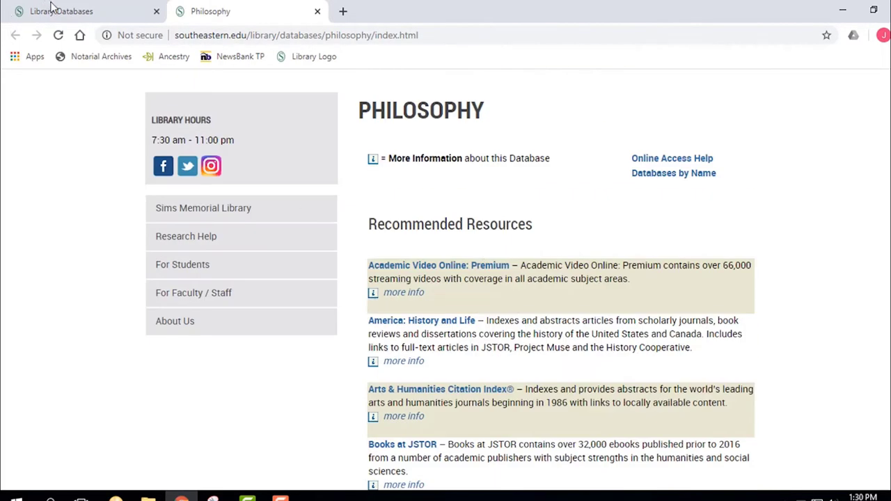
click(318, 12)
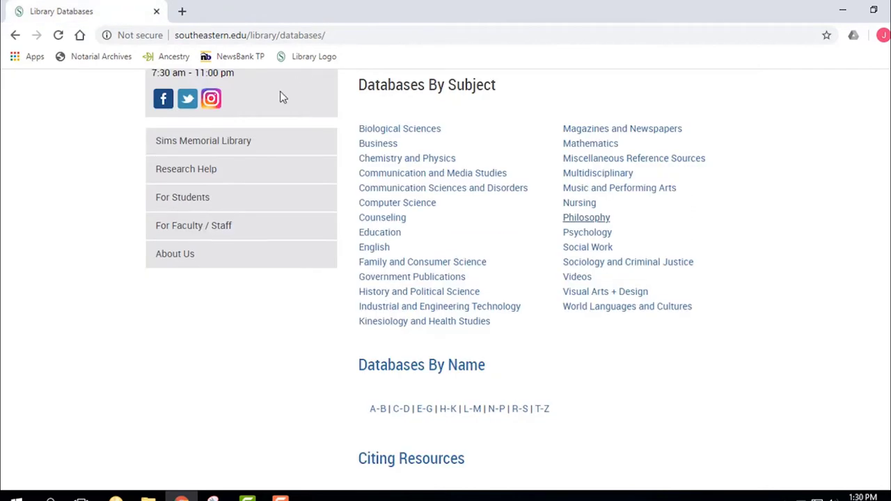
Browse the English subject databases page, close it, and scroll the Databases page to the top
click(375, 249)
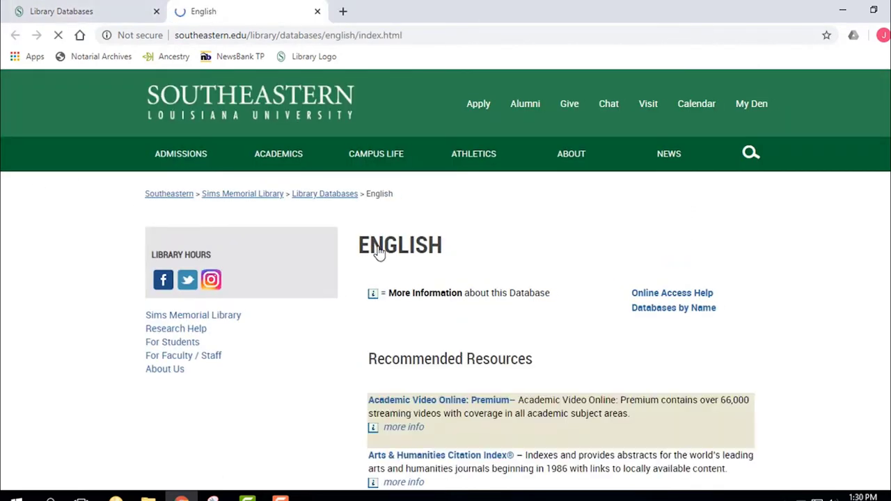
scroll(309, 256, down, 4)
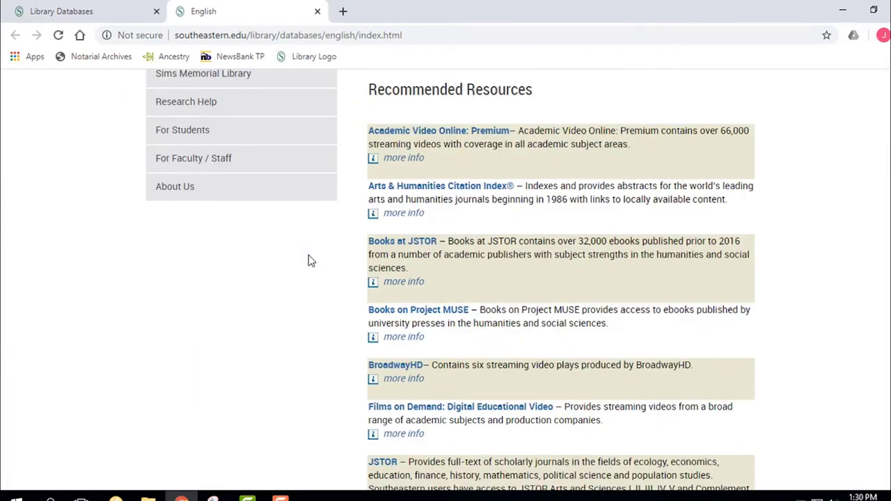
scroll(309, 255, down, 6)
scroll(235, 276, down, 3)
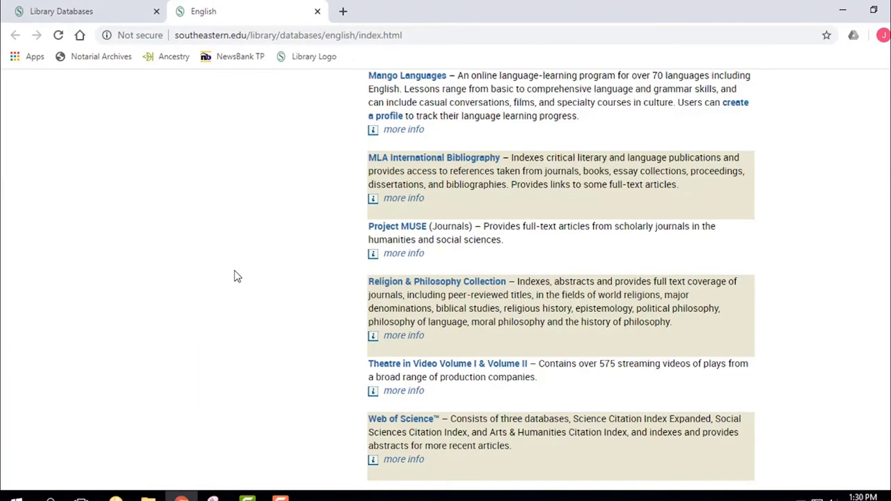
scroll(272, 223, up, 13)
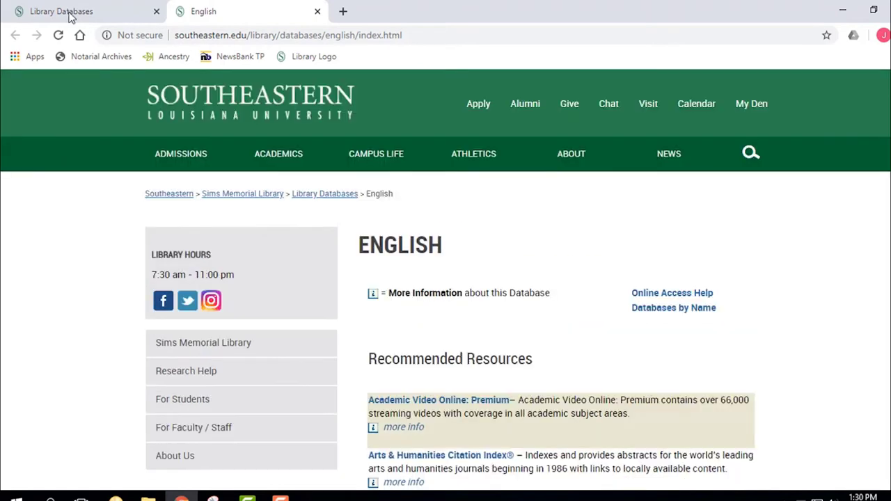
click(318, 11)
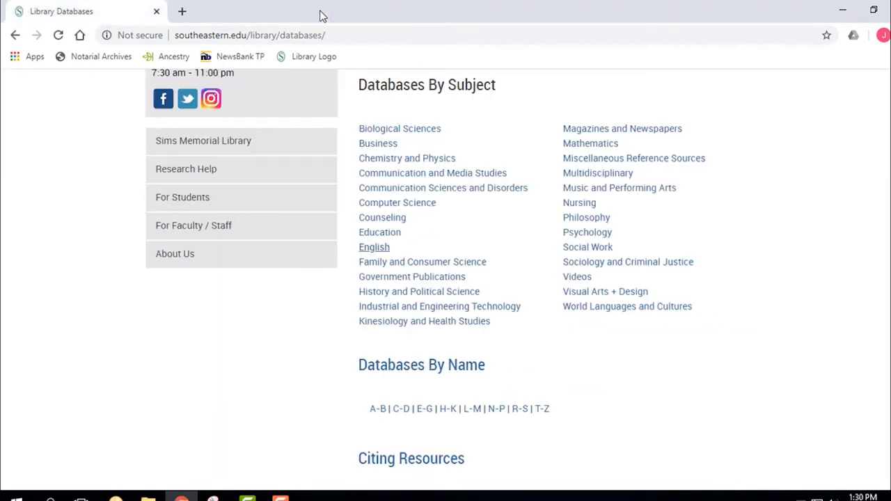
scroll(234, 171, up, 3)
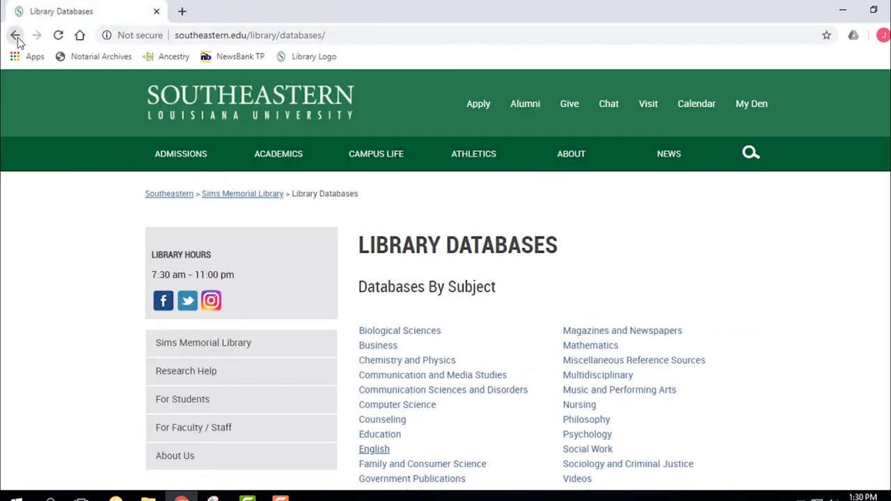
From Articles & Databases, open the N–P list, view Project MUSE (Journals), then go back home
click(15, 35)
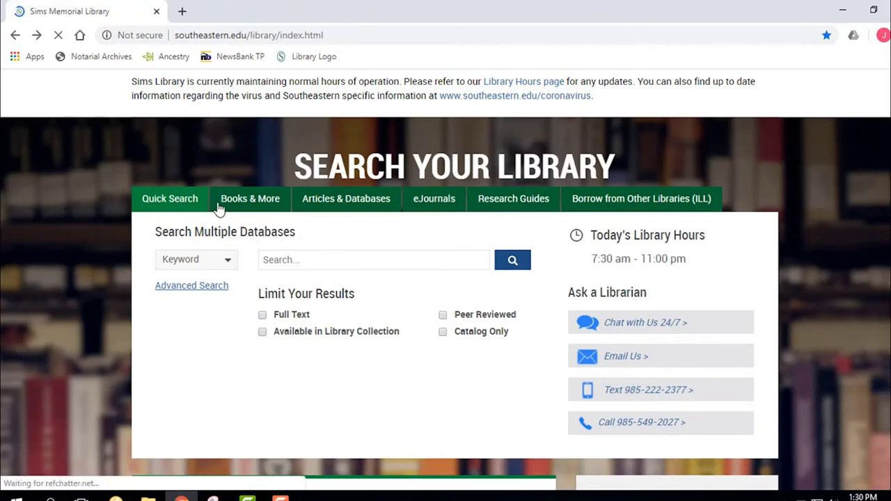
click(332, 201)
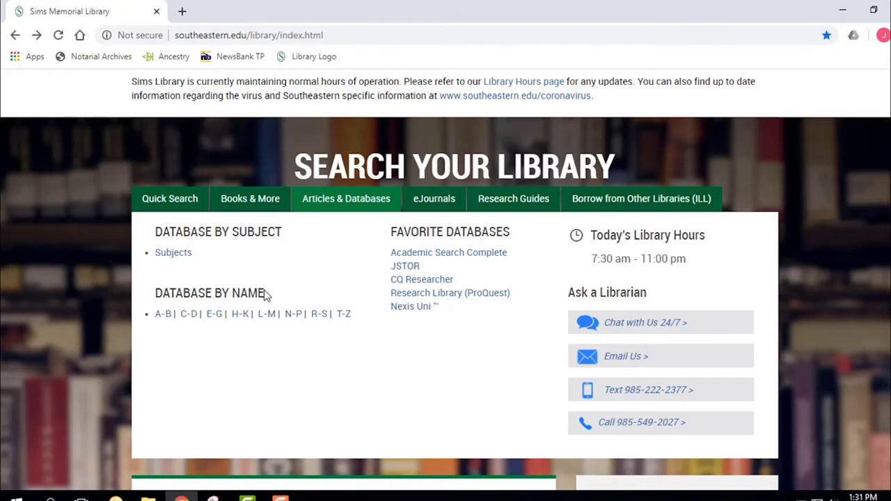
drag(265, 296, 156, 294)
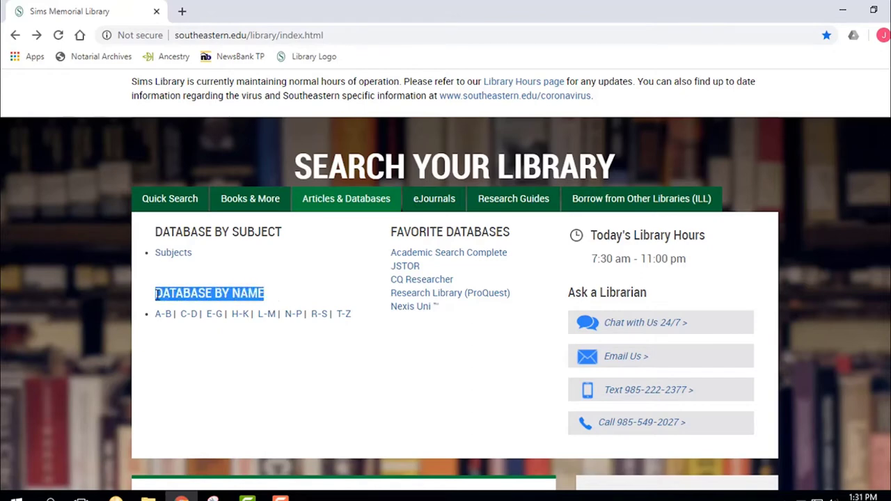
click(291, 315)
scroll(299, 313, down, 10)
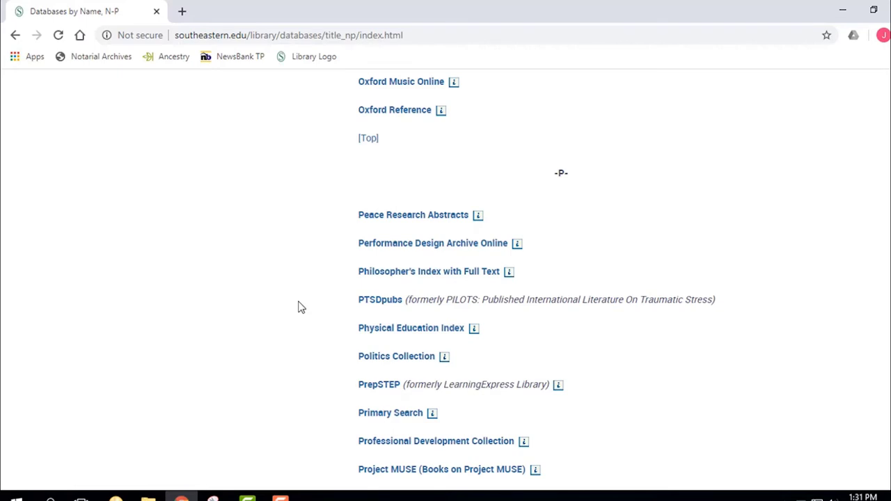
scroll(350, 299, down, 3)
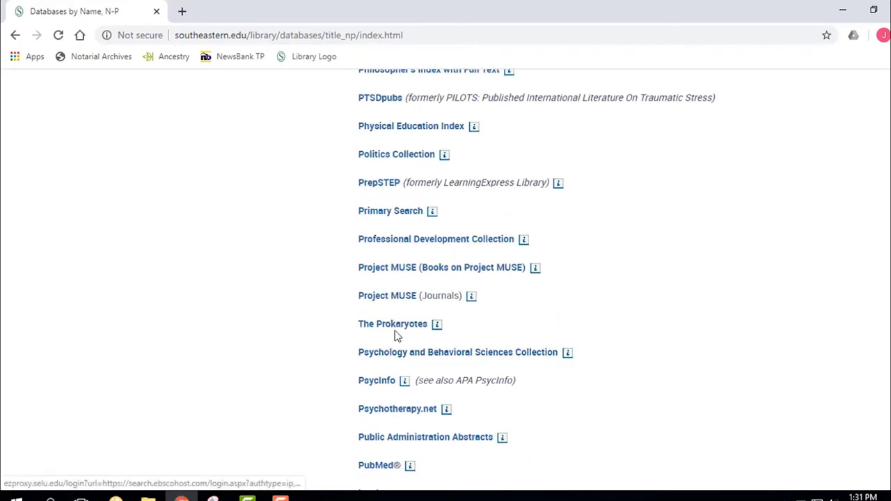
click(394, 300)
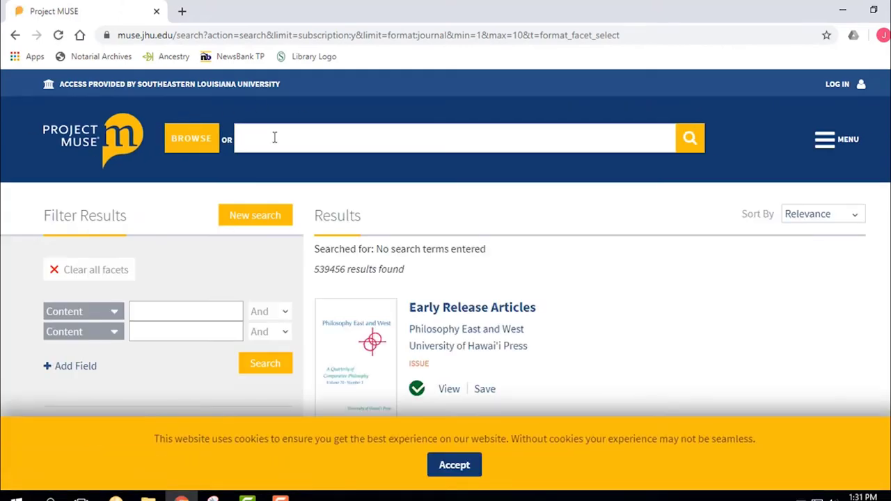
click(15, 34)
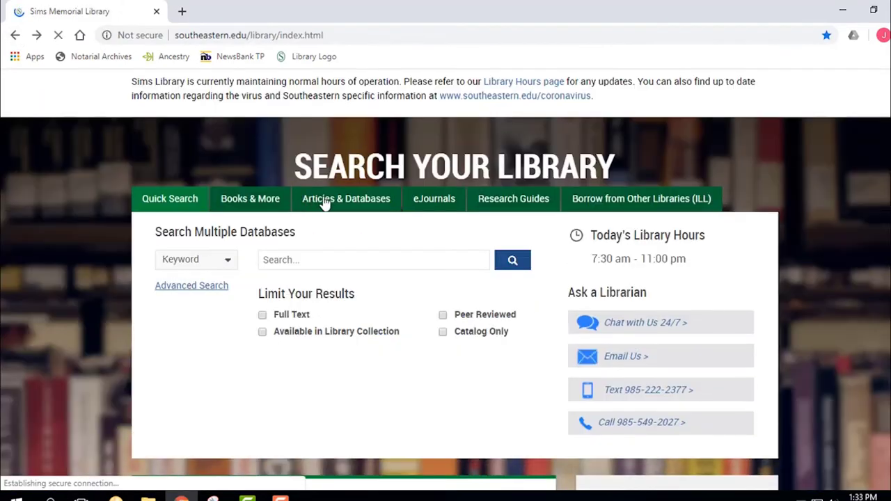
Open Academic Search Complete from Favorite Databases under the Articles & Databases tab
click(341, 199)
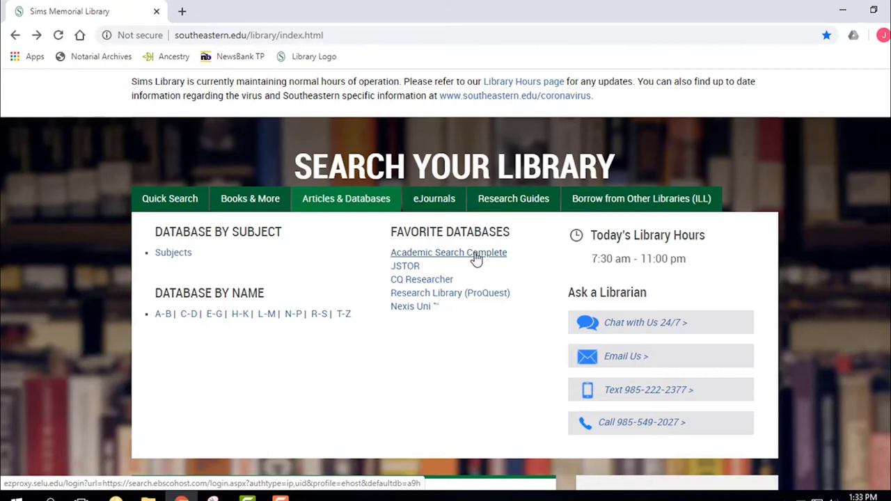
click(476, 254)
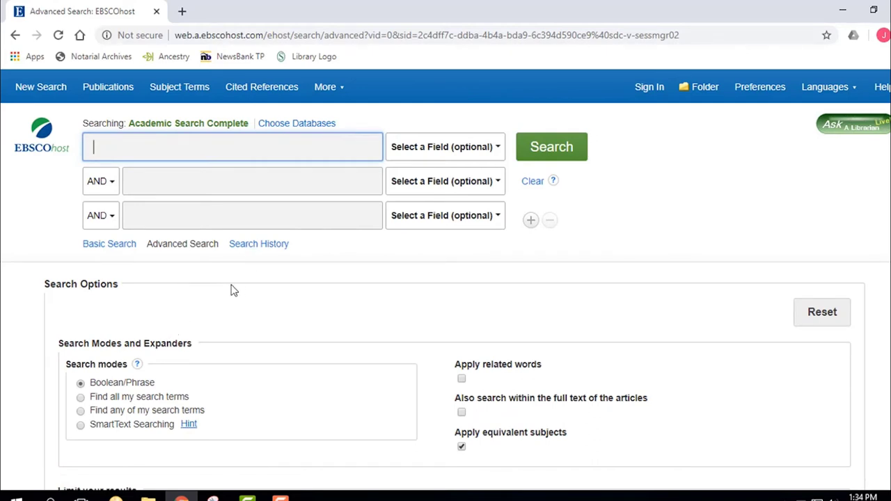
scroll(236, 291, down, 1)
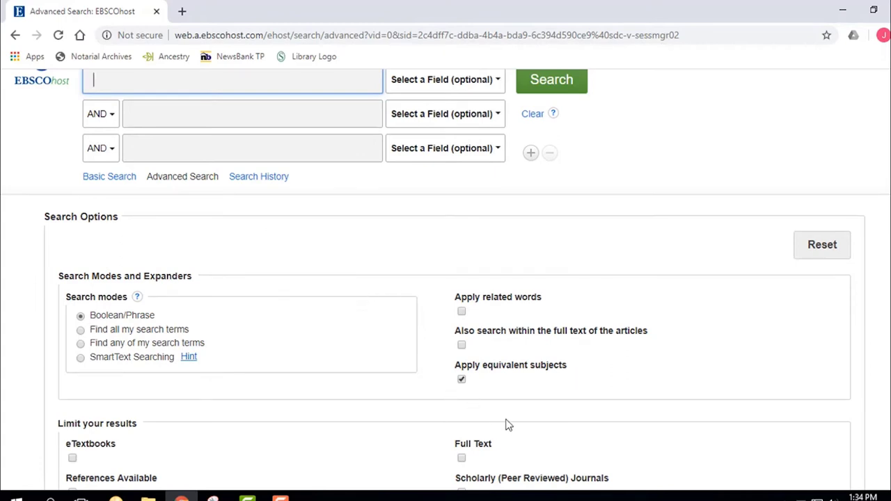
scroll(512, 416, down, 2)
drag(495, 313, 450, 310)
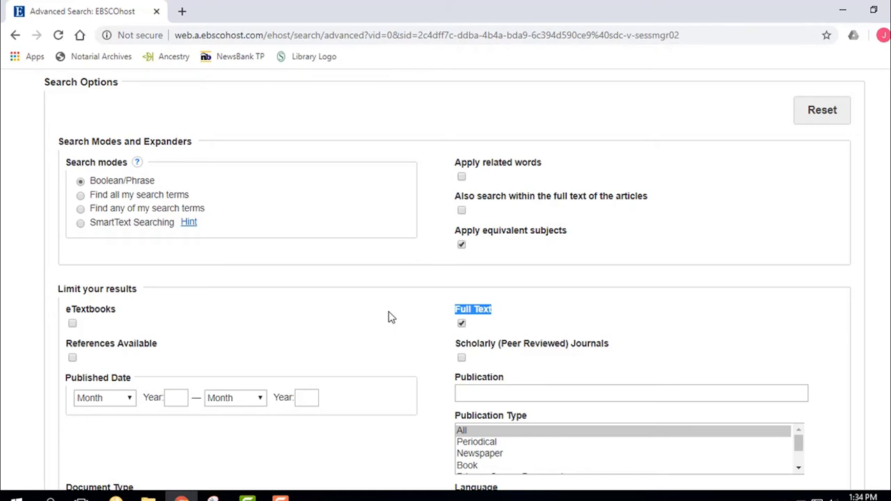
click(508, 311)
click(462, 324)
click(462, 325)
scroll(381, 324, up, 1)
scroll(381, 323, up, 2)
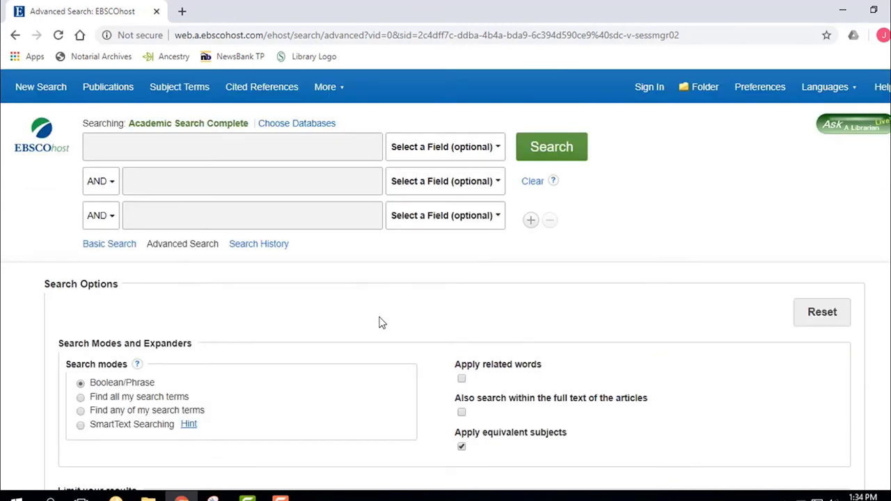
click(164, 148)
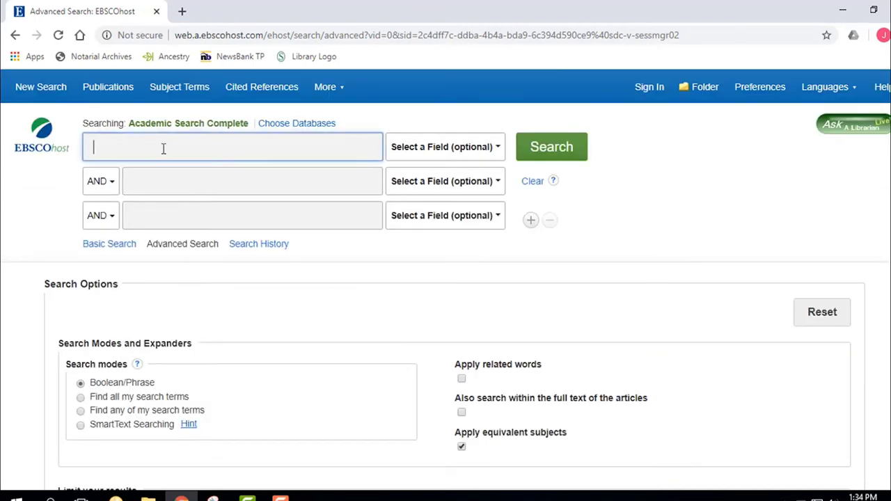
text(student)
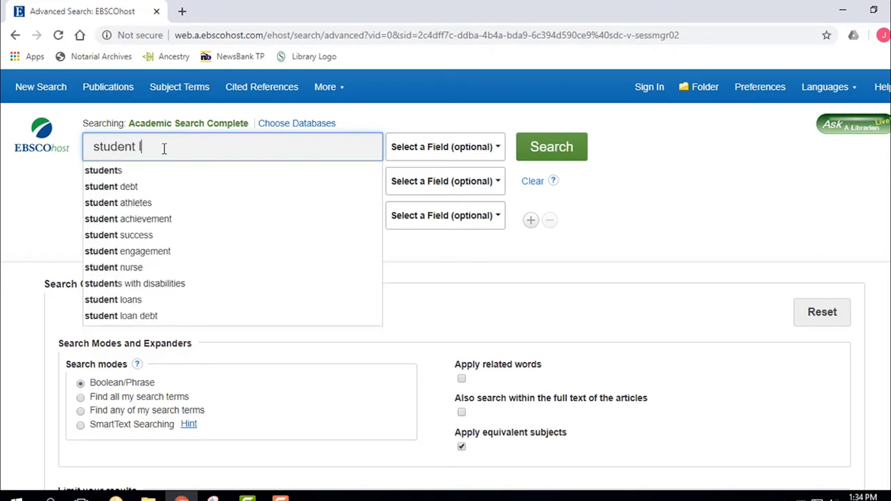
text( loans)
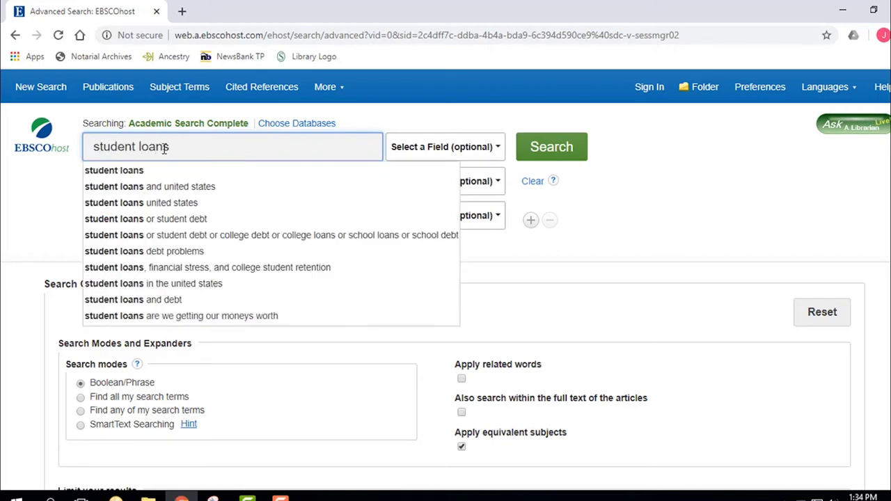
Accept the 'student loans' suggestion, set the second row's operator to OR, and run the search
click(133, 178)
click(104, 182)
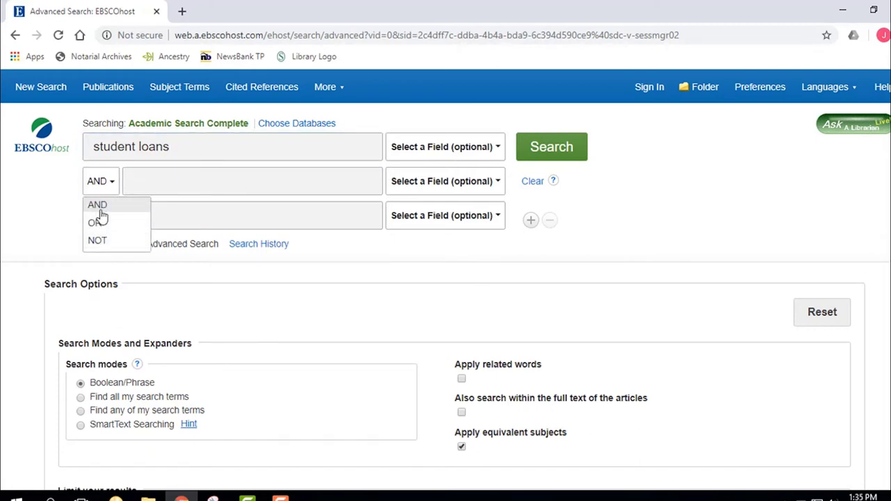
click(66, 212)
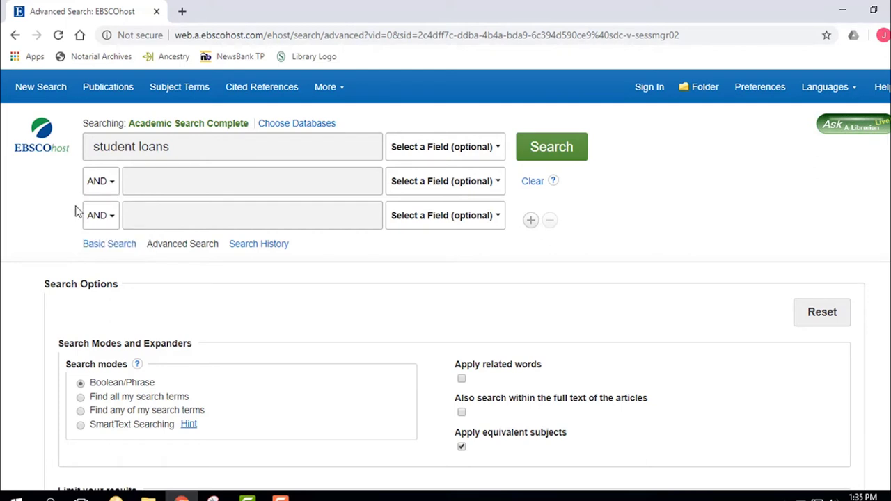
click(114, 192)
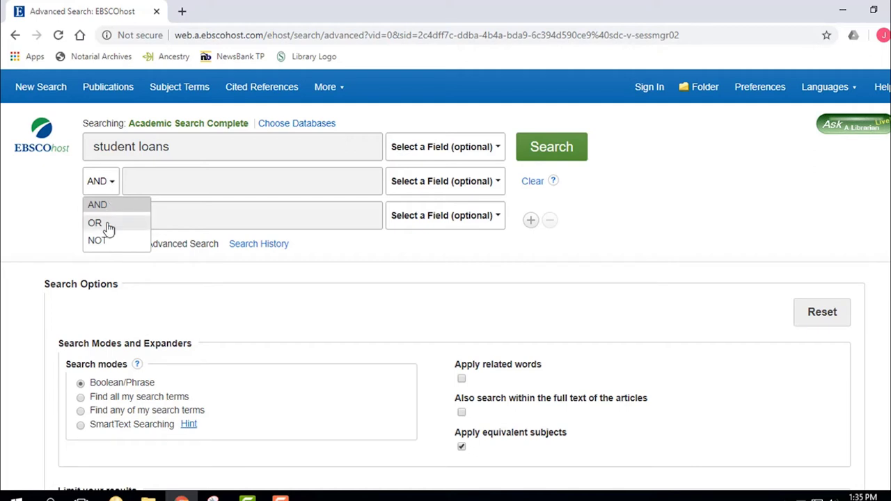
click(108, 225)
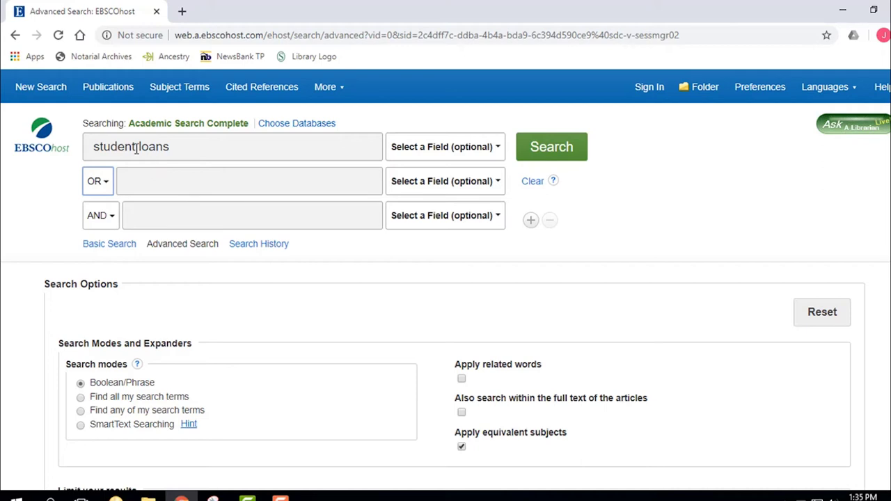
click(548, 153)
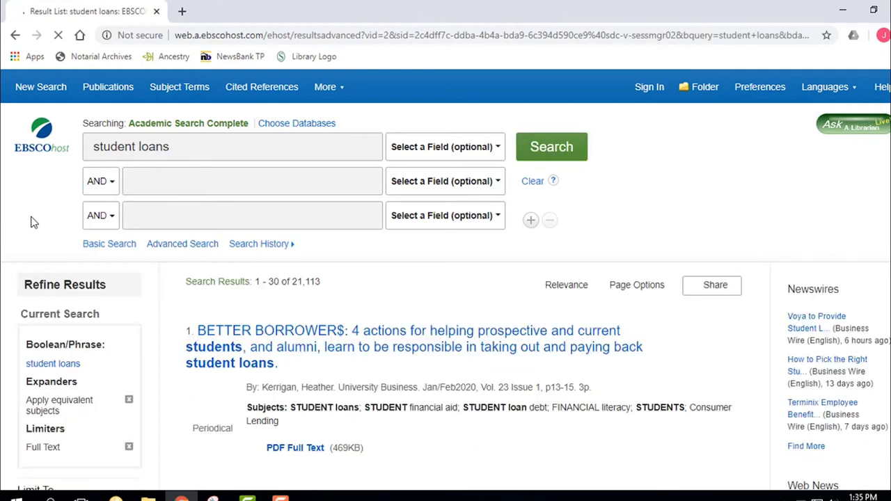
Search 'student loans' OR 'student debt' for 21,880 results, then start typing 'mental' in the third row
click(113, 185)
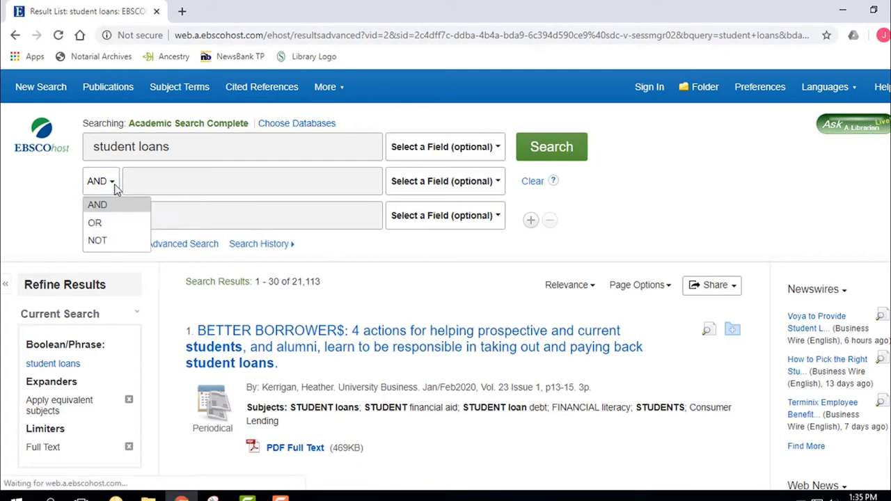
click(94, 222)
click(158, 179)
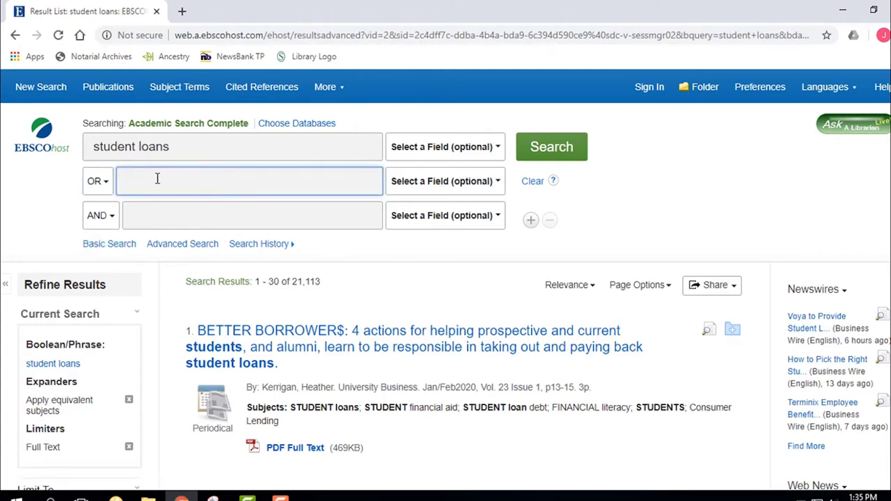
text(student debt)
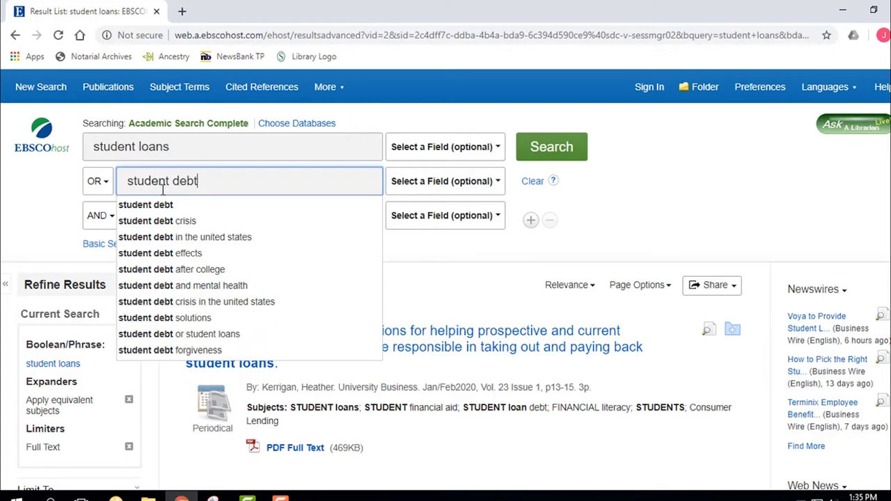
click(158, 208)
click(553, 150)
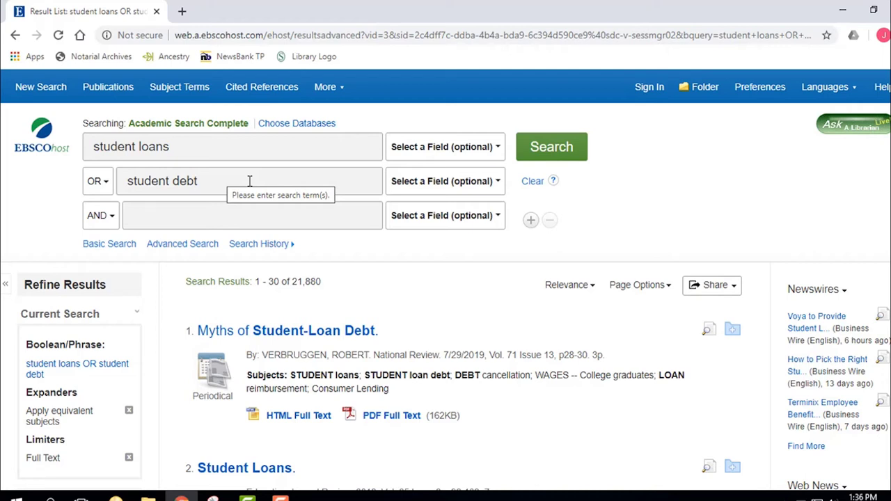
click(218, 220)
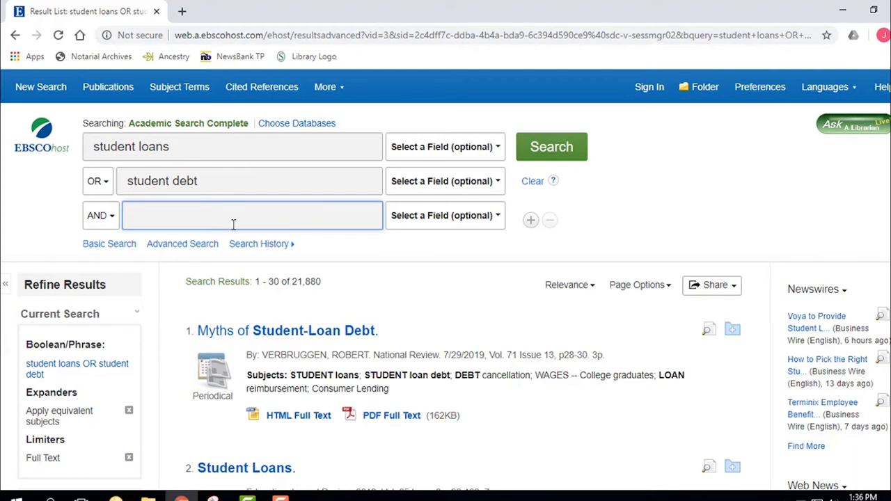
text(mental)
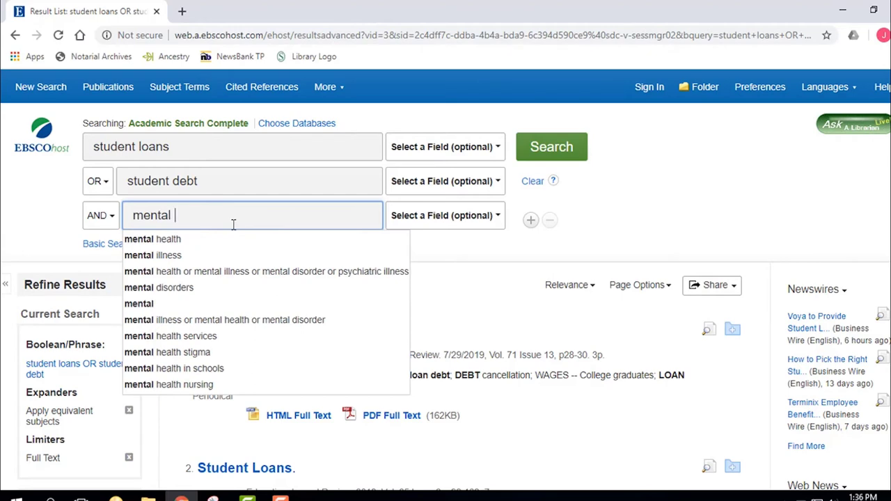
click(258, 239)
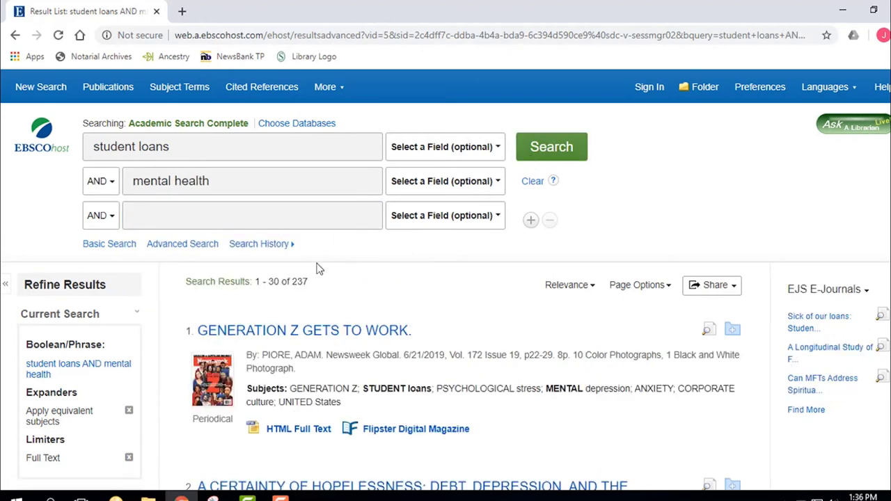
scroll(405, 275, down, 1)
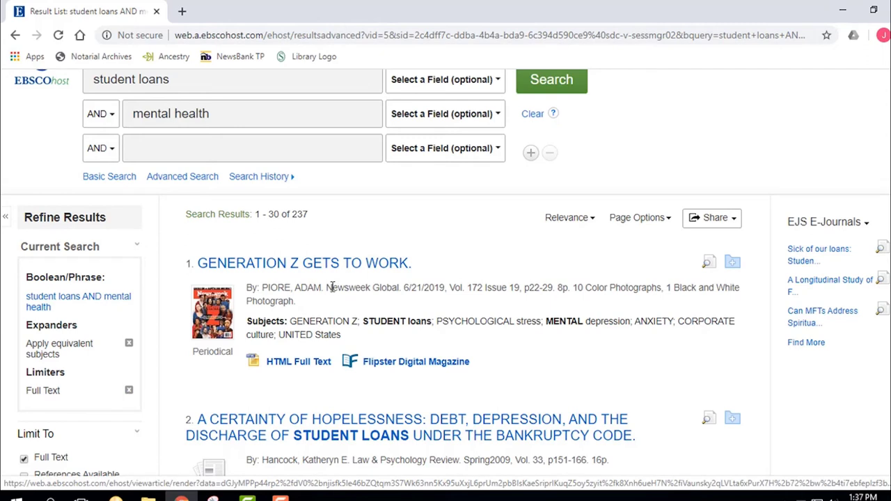
drag(327, 287, 400, 290)
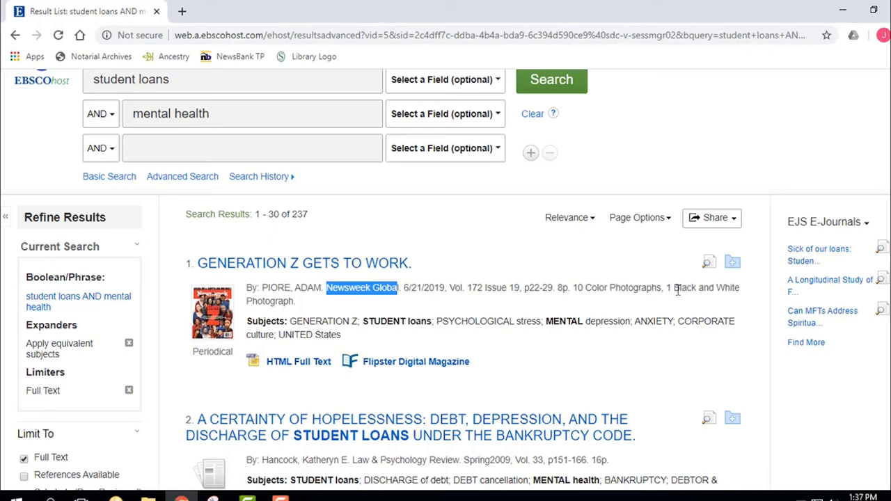
mouse_move(710, 263)
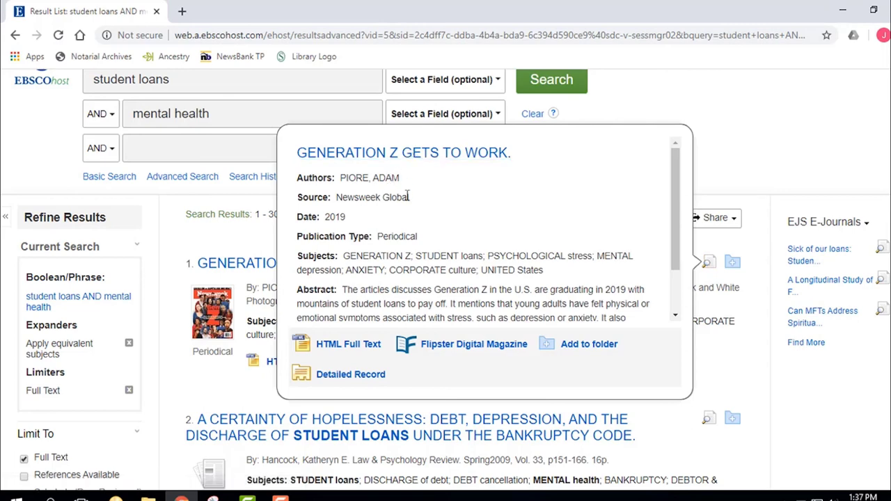
drag(409, 199, 336, 198)
scroll(324, 310, down, 1)
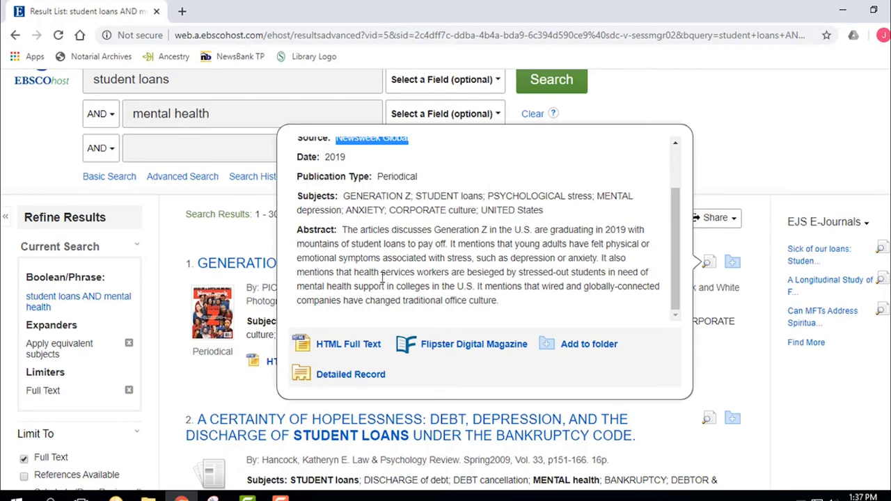
click(398, 277)
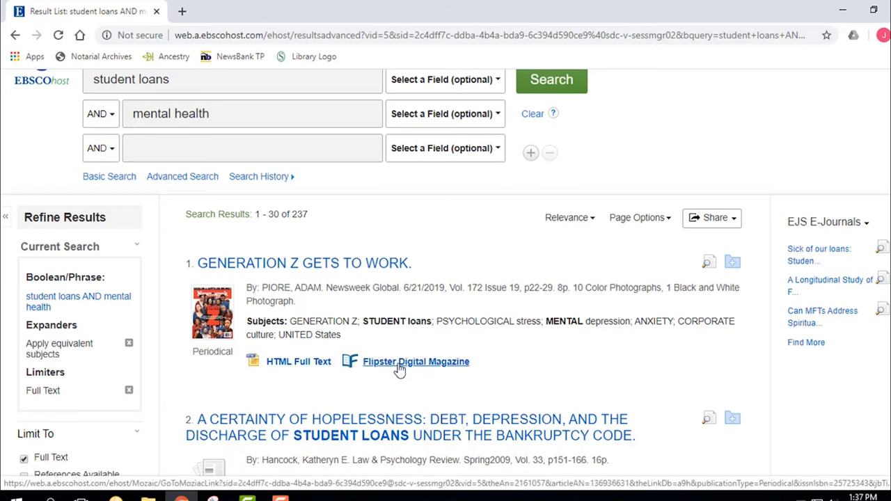
Open the first result's HTML full text and highlight the Accenture survey sentence
click(301, 365)
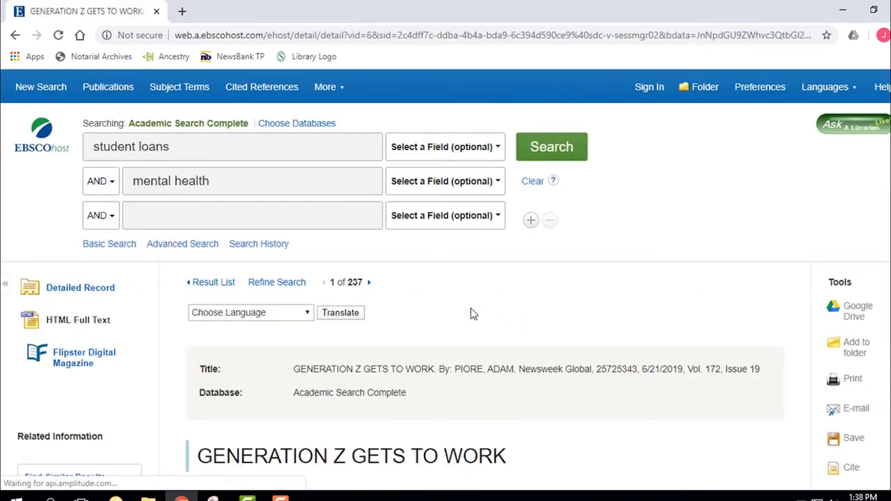
scroll(481, 302, down, 3)
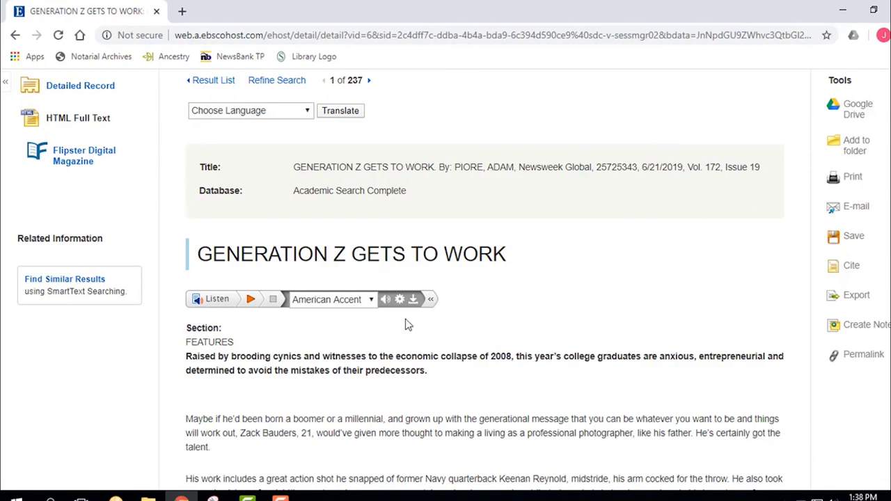
scroll(401, 326, down, 4)
scroll(402, 323, down, 2)
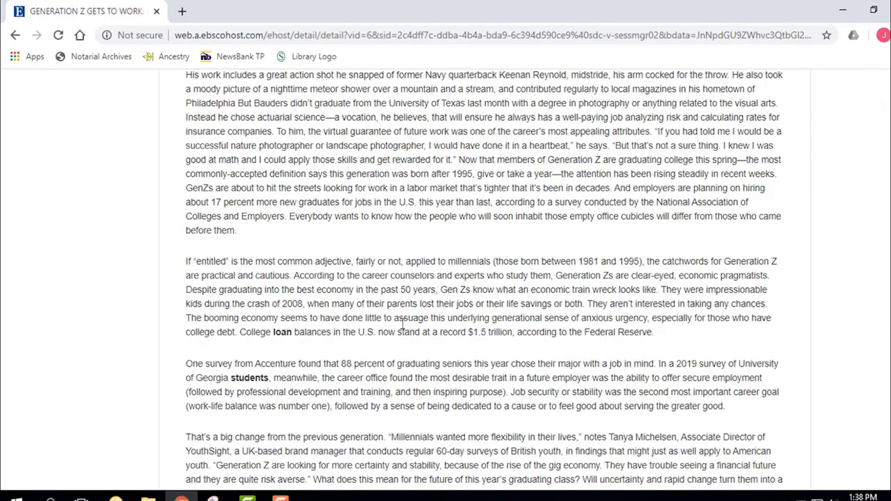
scroll(469, 323, down, 1)
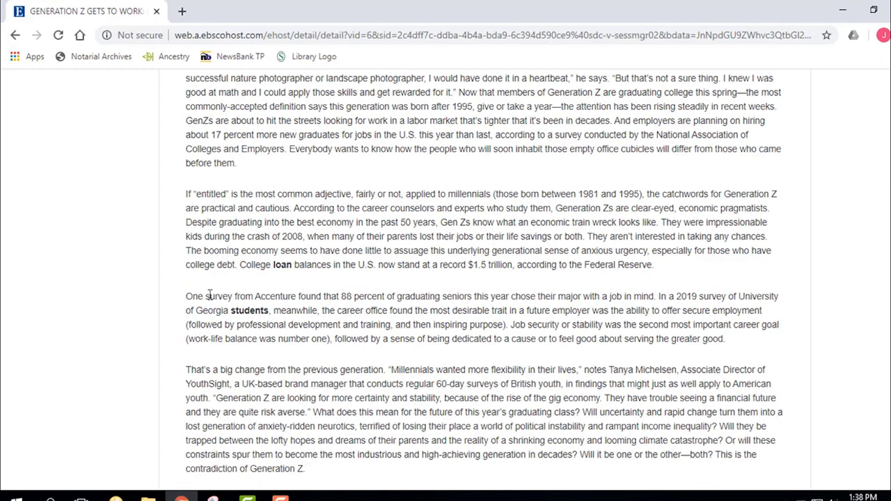
drag(187, 297, 511, 324)
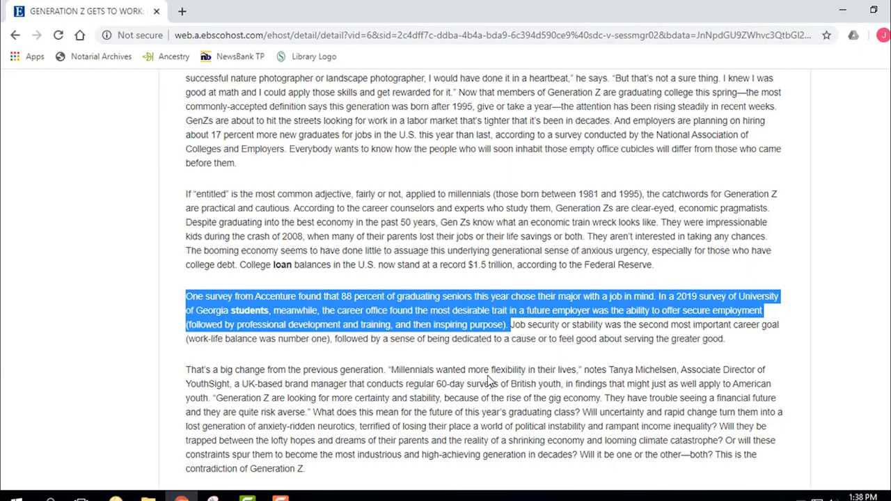
Scroll through the rest of the GENERATION Z GETS TO WORK article and return to the result list
scroll(487, 379, down, 1)
scroll(489, 379, down, 1)
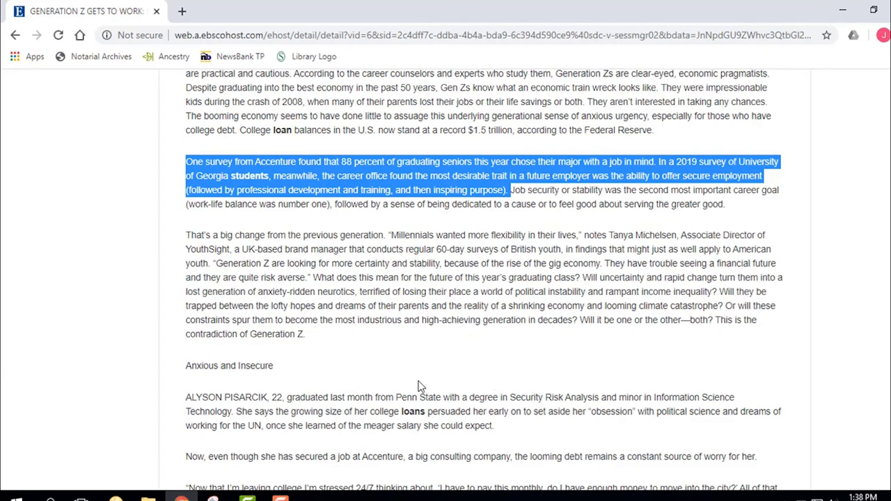
scroll(433, 351, down, 12)
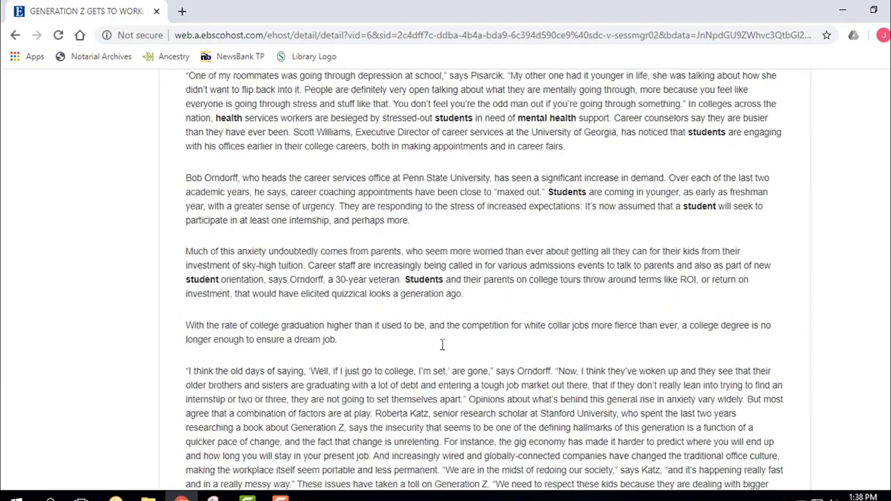
scroll(443, 344, down, 20)
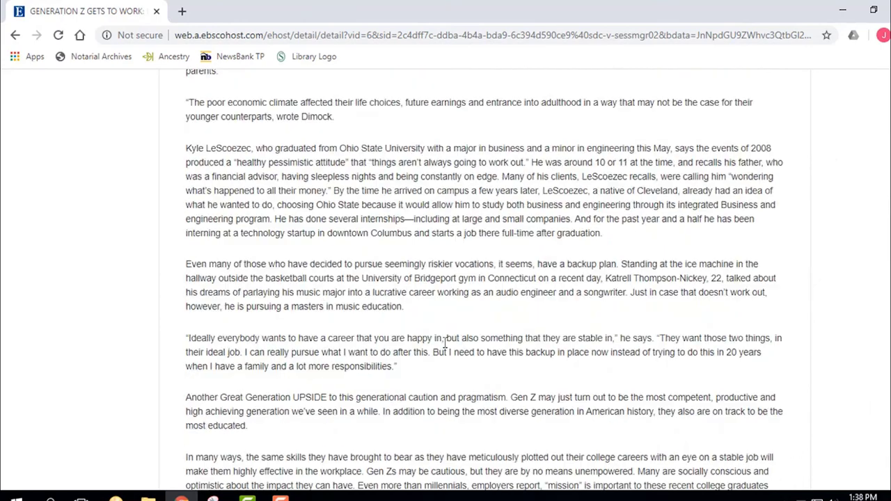
scroll(445, 343, down, 8)
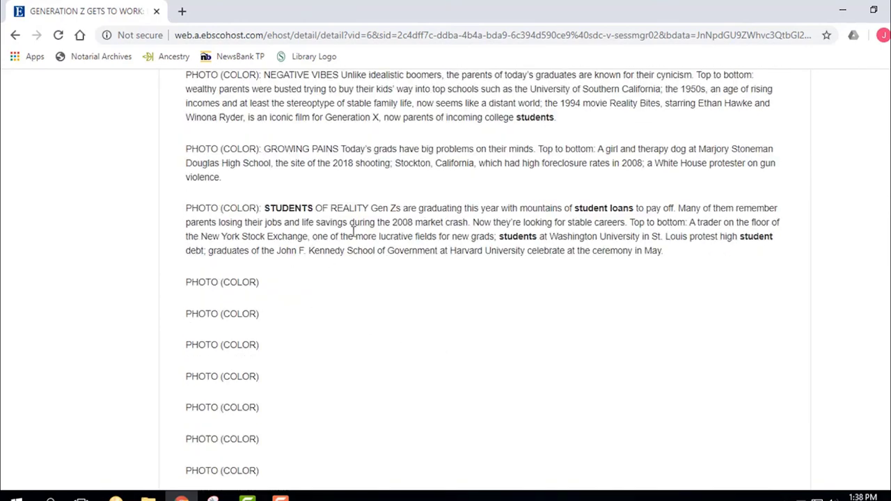
scroll(280, 360, down, 5)
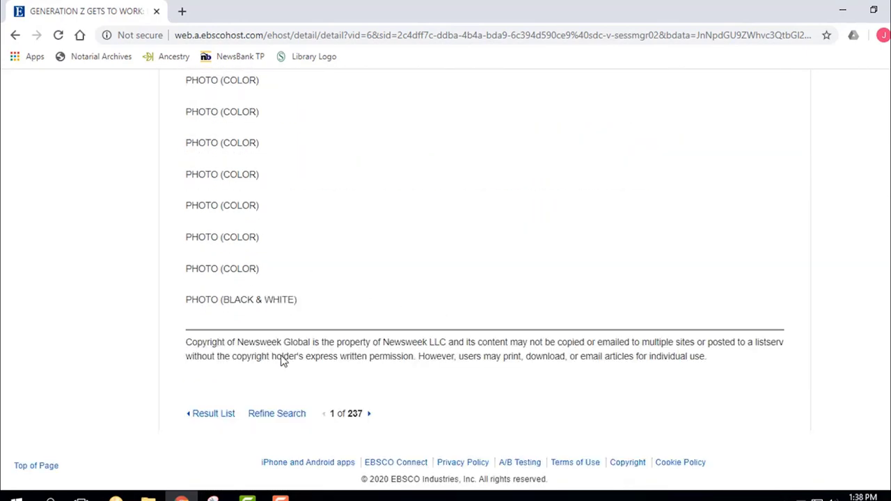
scroll(287, 319, up, 2)
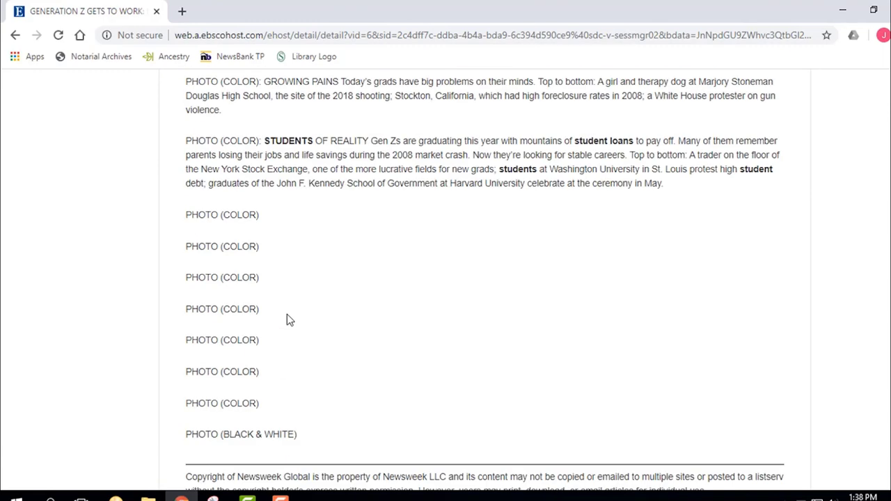
scroll(287, 318, up, 2)
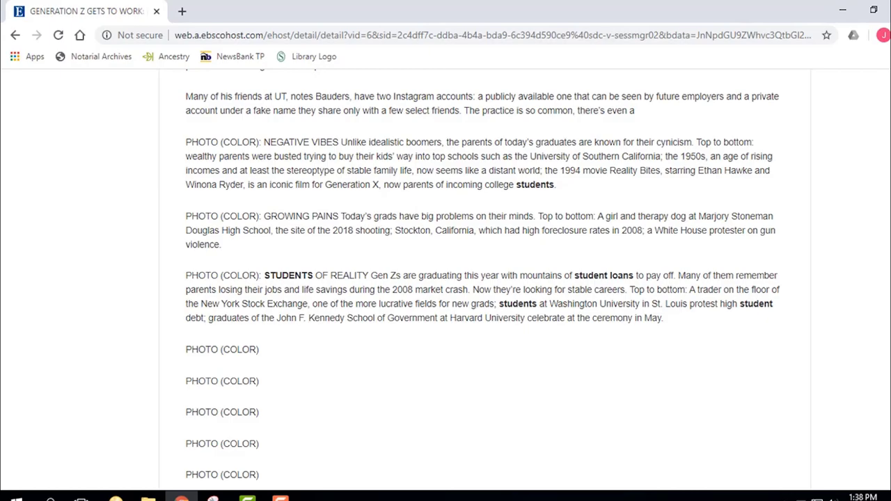
scroll(585, 124, up, 20)
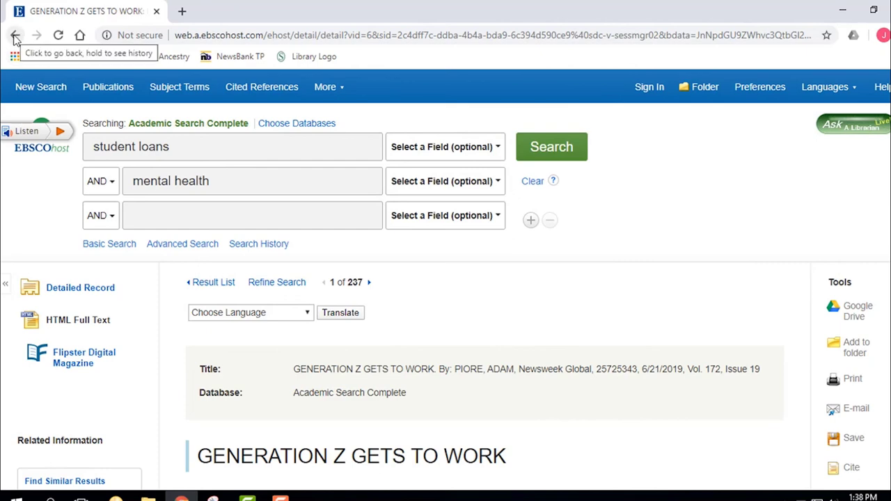
click(216, 285)
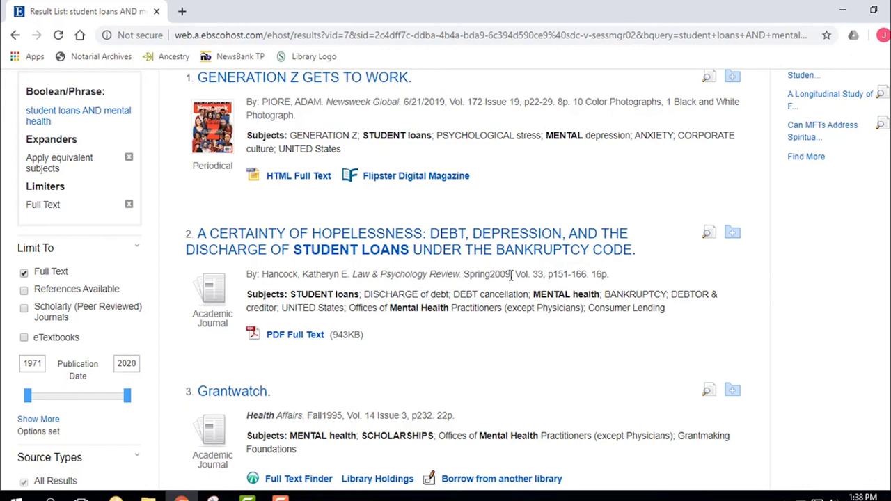
Highlight result 2's Spring2009 date and Law & Psychology Review source, preview it, then open its PDF full text
drag(510, 275, 462, 277)
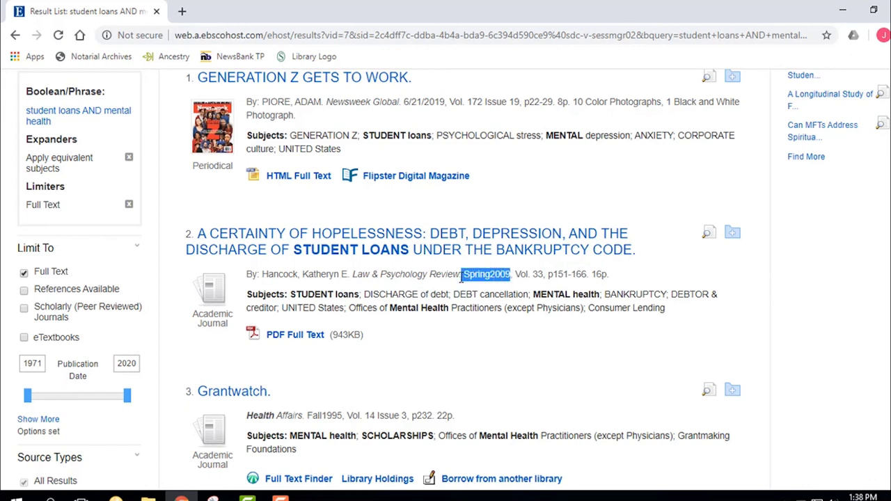
drag(354, 275, 458, 277)
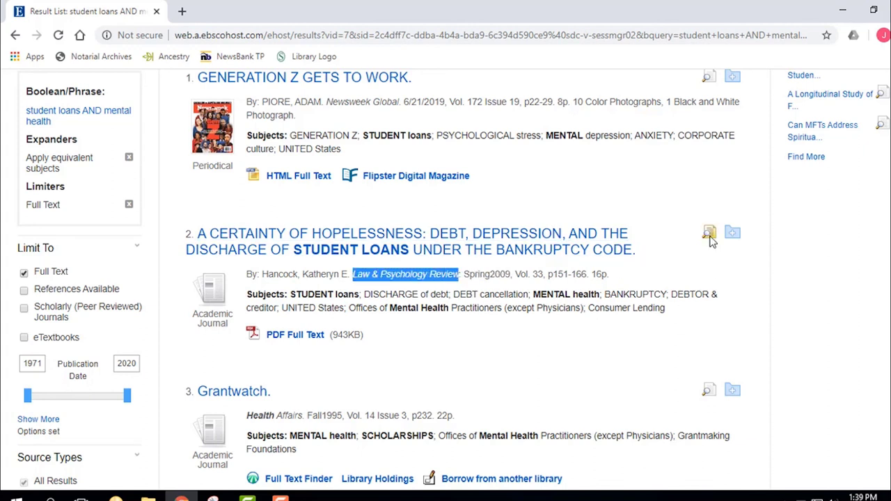
mouse_move(709, 238)
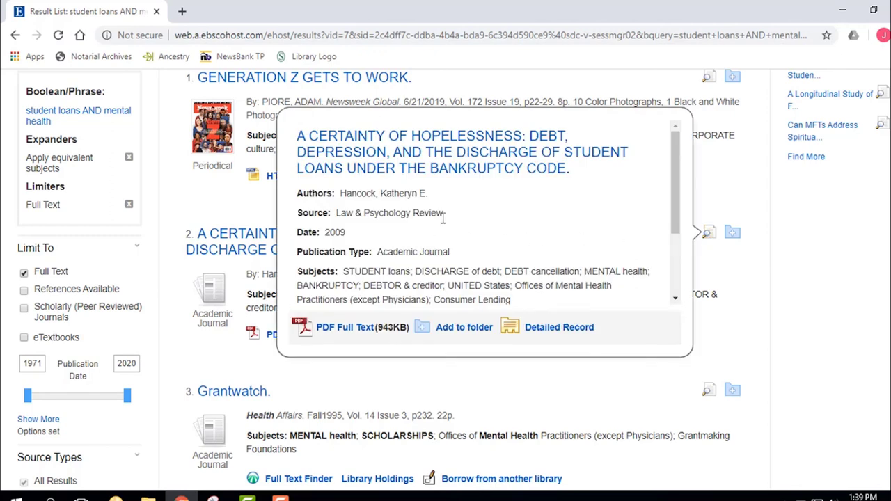
drag(448, 214, 301, 220)
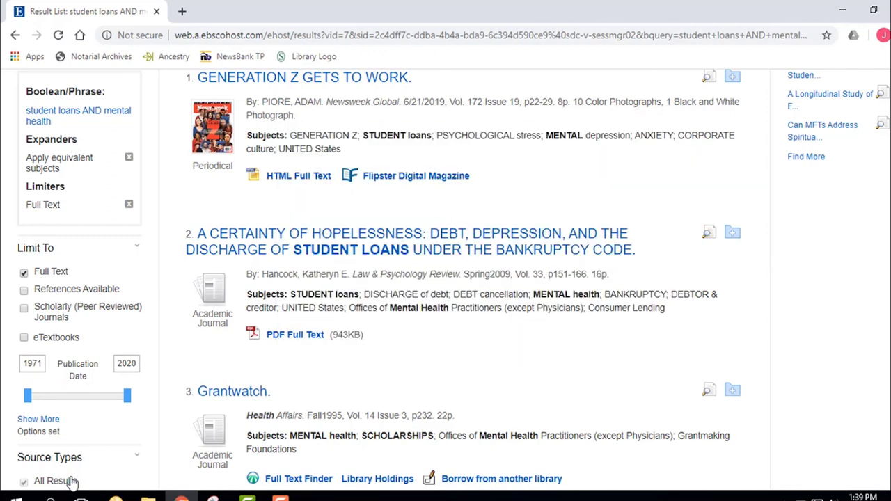
click(301, 337)
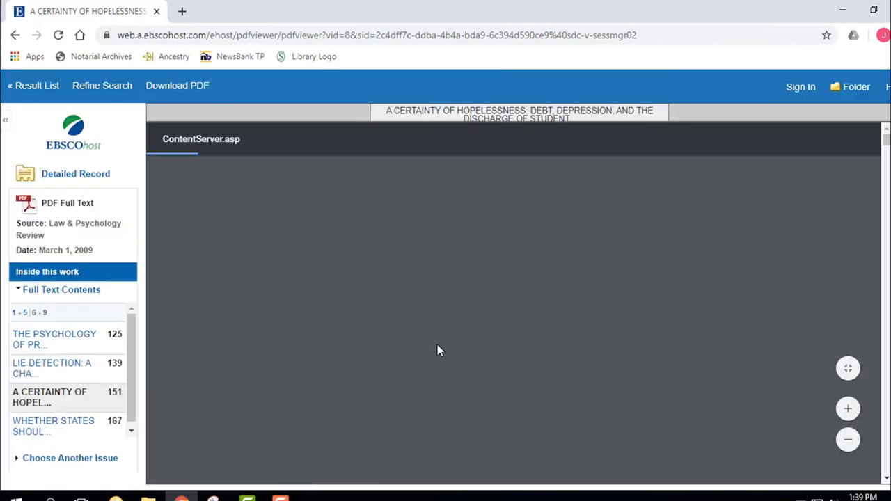
Scroll the 'A Certainty of Hopelessness' PDF to page 2, briefly highlighting the 1990 update paragraph
scroll(501, 325, down, 1)
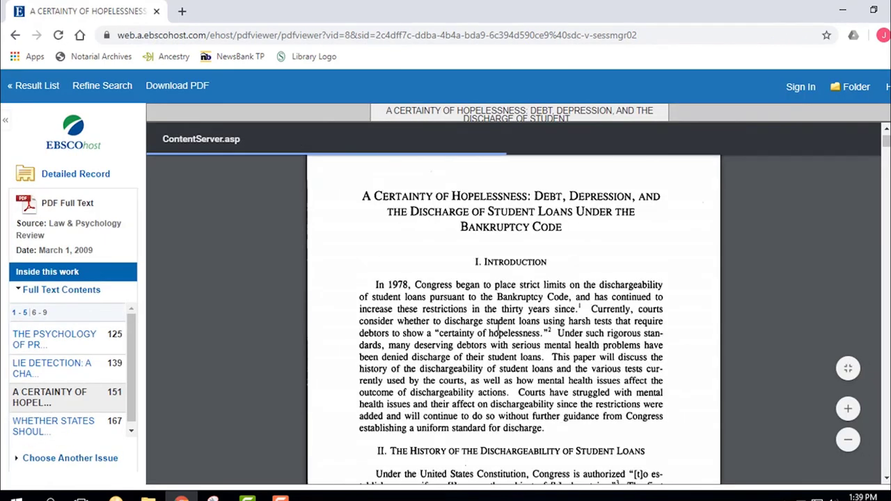
scroll(498, 327, down, 6)
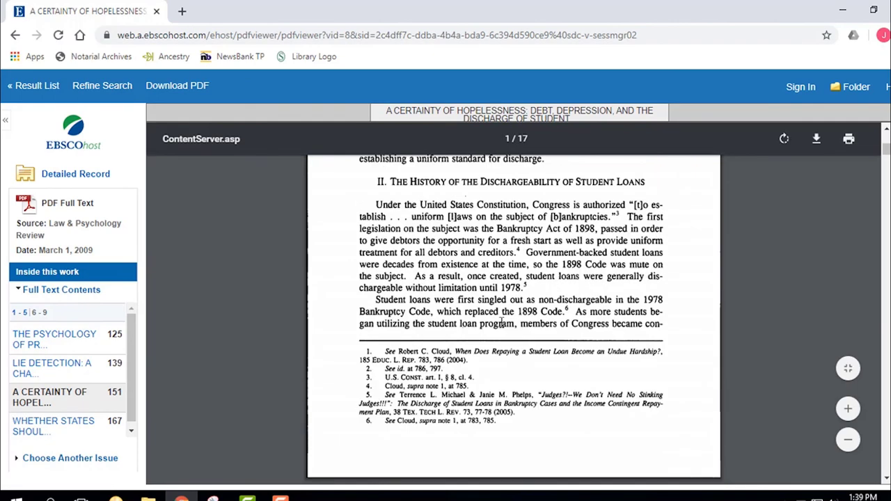
scroll(501, 324, down, 3)
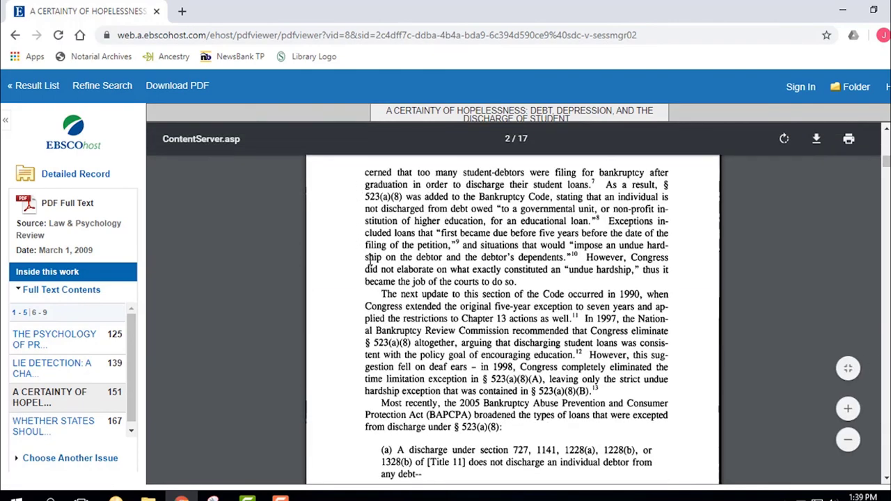
drag(382, 294, 489, 305)
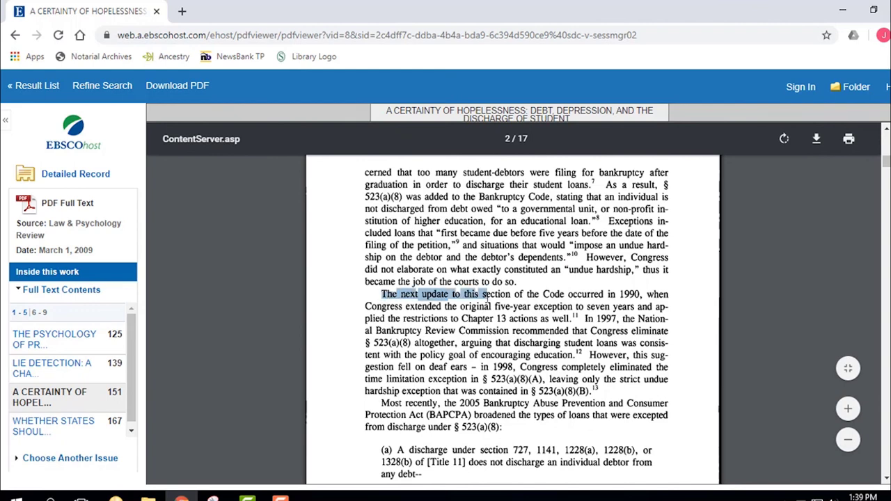
click(466, 258)
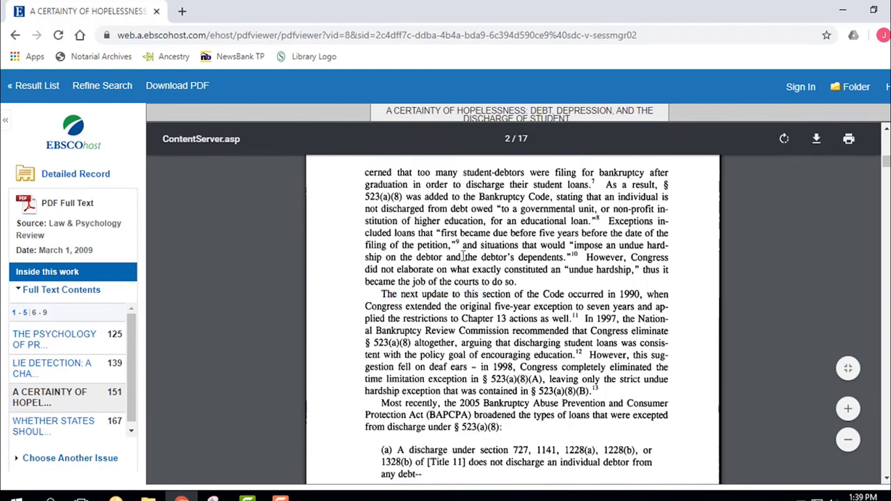
scroll(454, 254, up, 1)
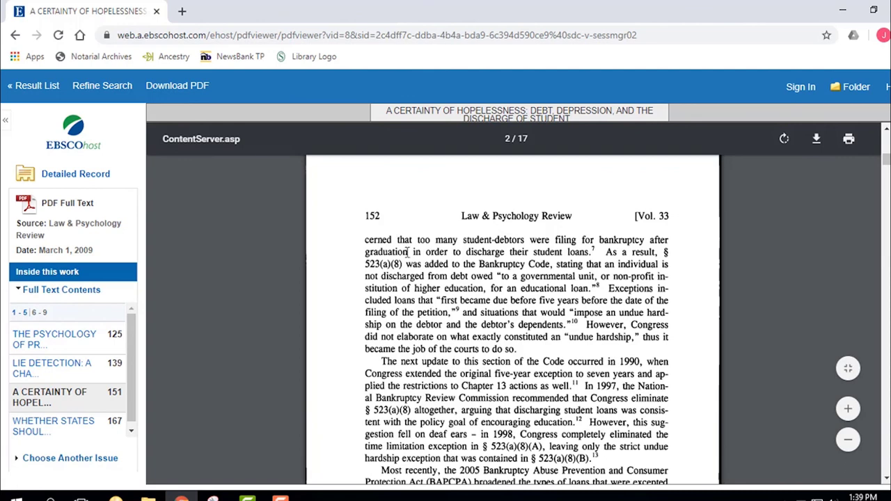